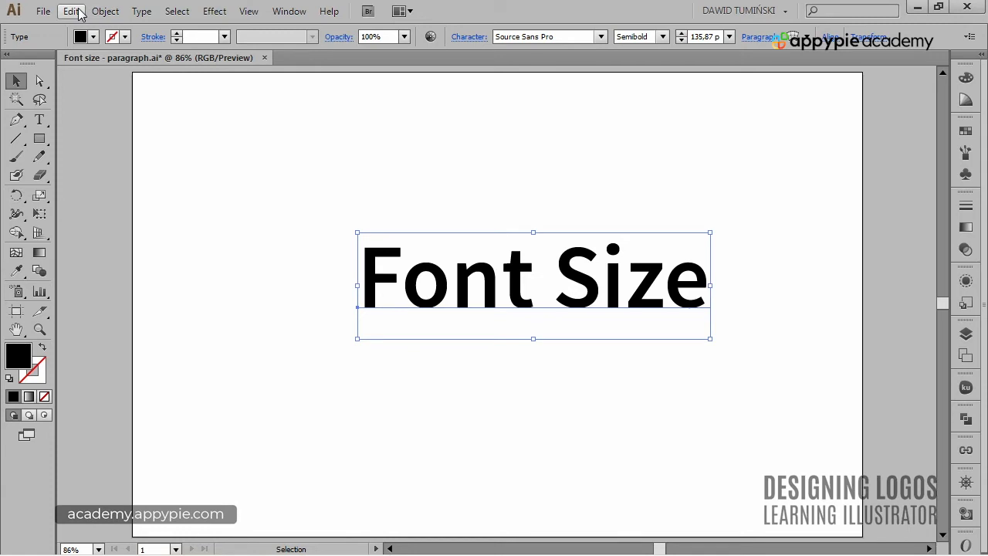
Step: Set the Size/Leading increment in the Type preferences to 15 pt
{"action": "left_click", "coordinate": [74, 11]}
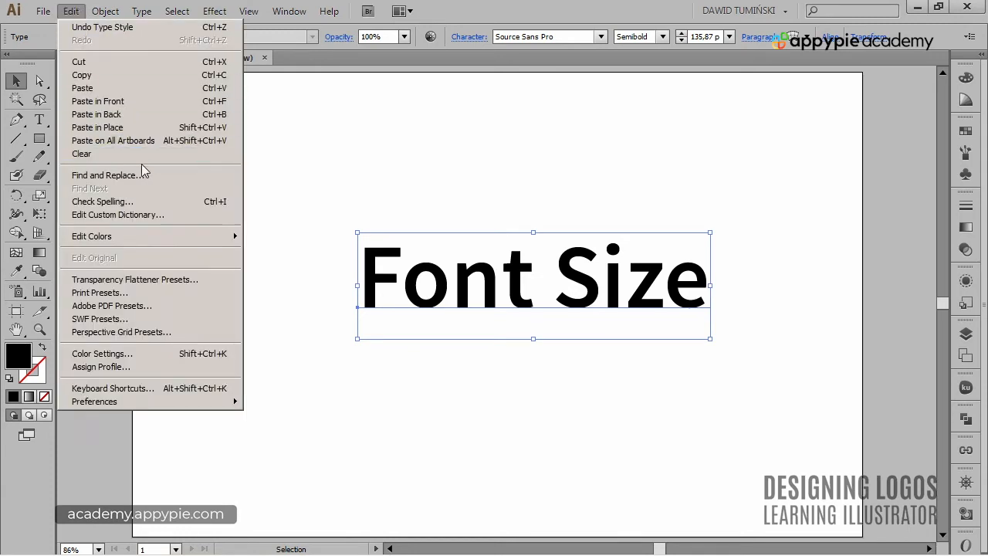
{"action": "mouse_move", "coordinate": [200, 415]}
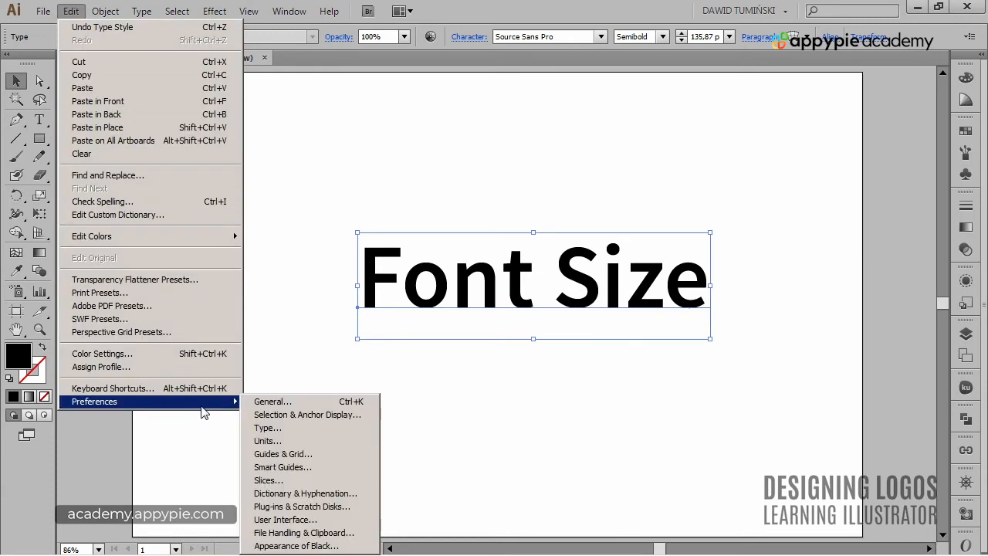
{"action": "left_click", "coordinate": [263, 428]}
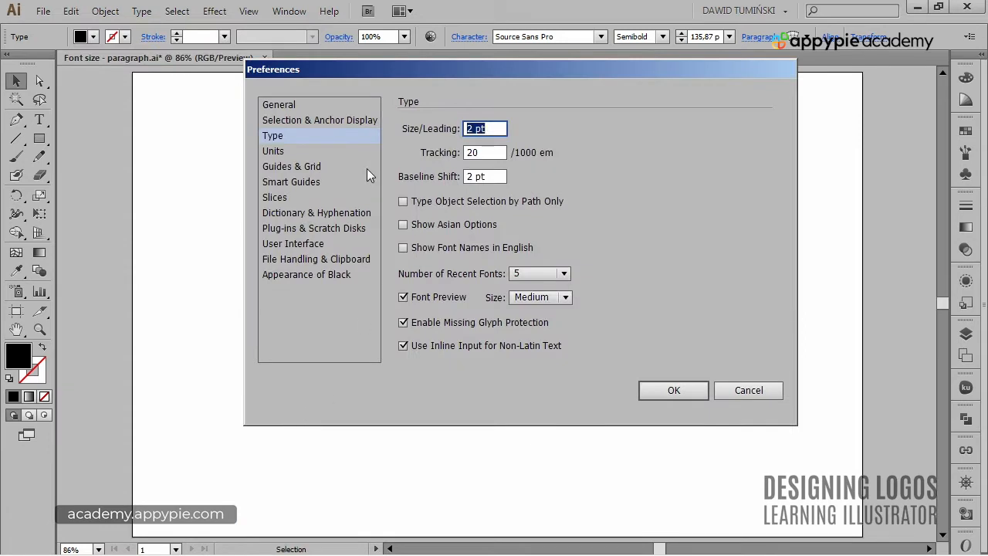
{"action": "left_click", "coordinate": [305, 137]}
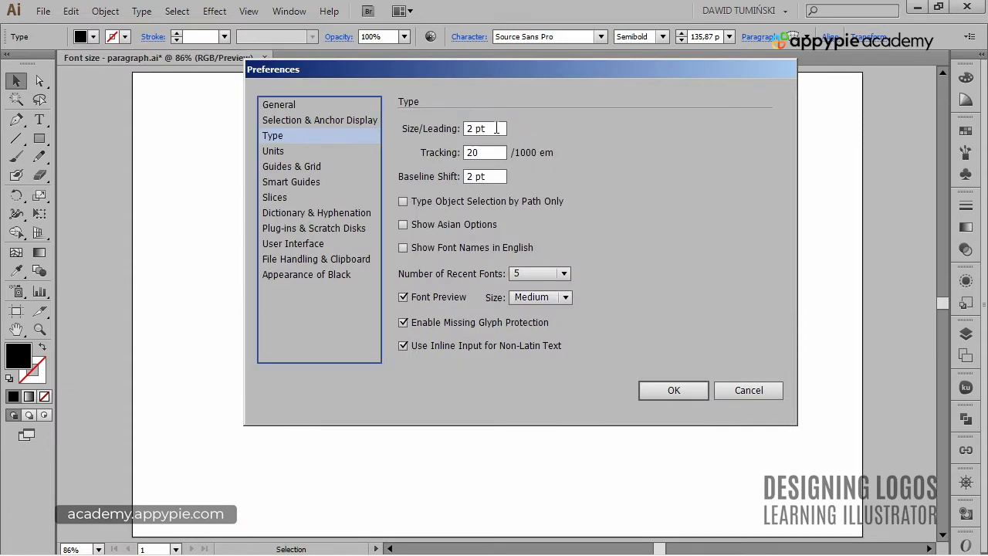
{"action": "left_click_drag", "start_coordinate": [496, 128], "coordinate": [388, 127]}
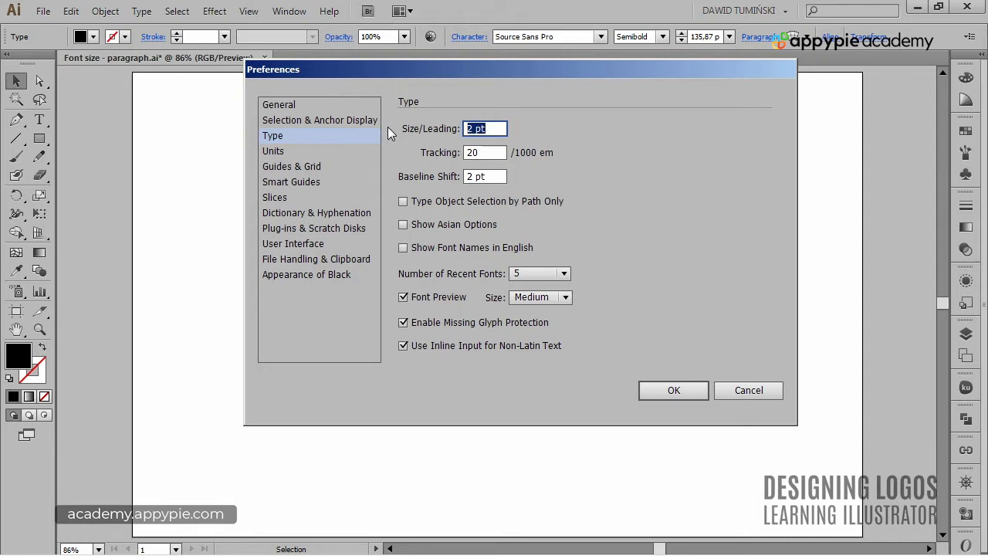
{"action": "type", "text": "15"}
{"action": "key", "text": "Return"}
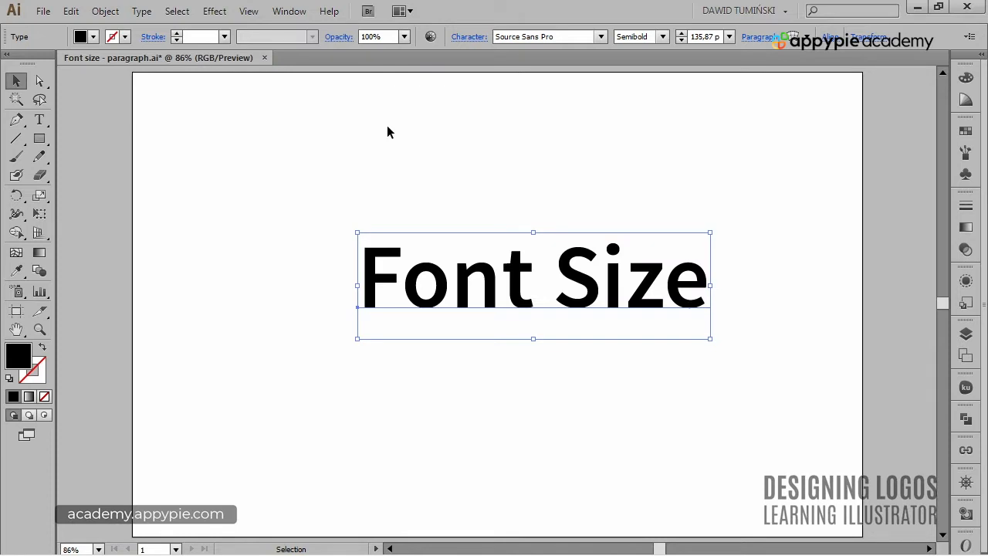
Step: Enlarge the "Font Size" text in 15 pt increments to 315.87 pt
{"action": "key", "text": "ctrl"}
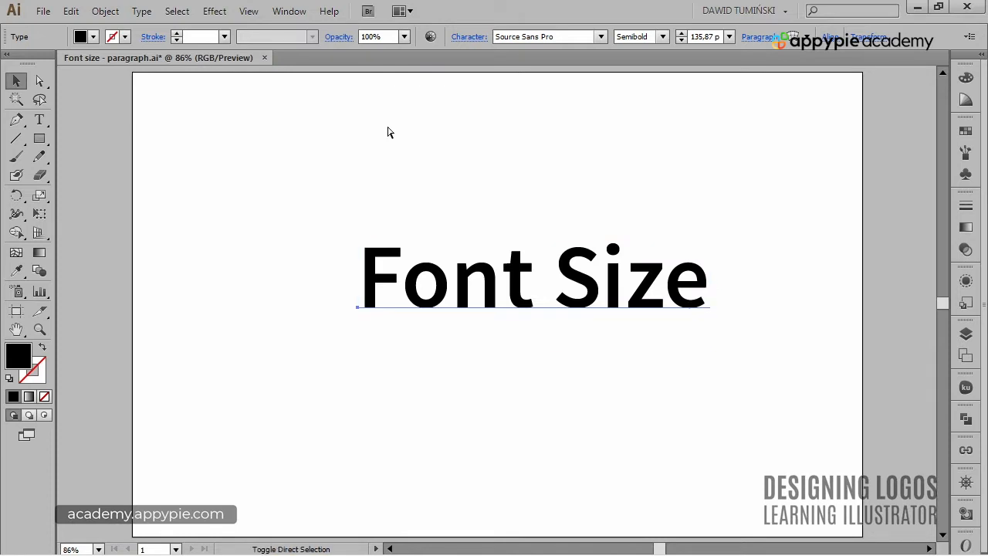
{"action": "key", "text": "ctrl+shift+period"}
{"action": "key", "text": "ctrl+shift+period"}
{"action": "key", "text": "ctrl+shift+period"}
{"action": "key", "text": "ctrl+shift+period"}
{"action": "key", "text": "ctrl+shift+period"}
{"action": "key", "text": "ctrl+shift+period"}
{"action": "key", "text": "ctrl+shift+period"}
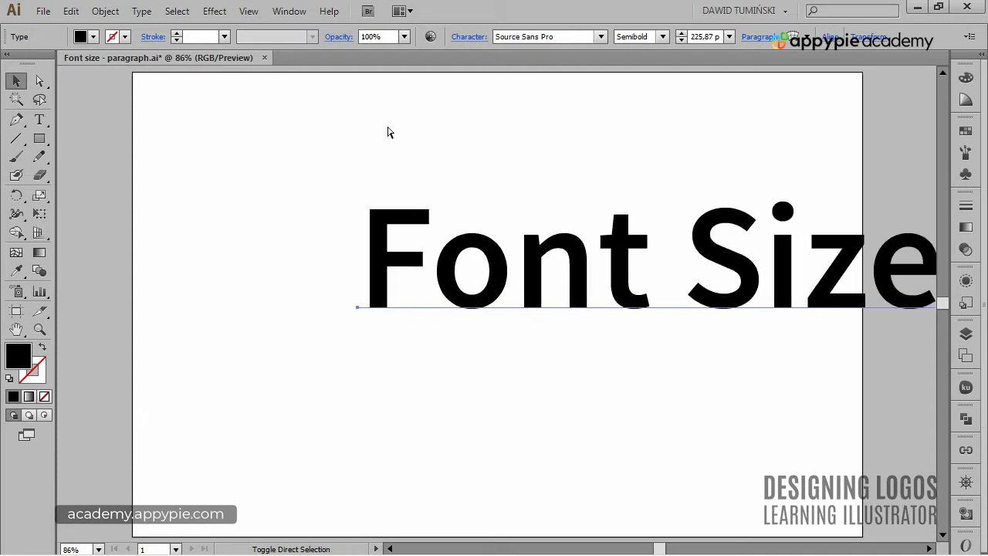
{"action": "key", "text": "ctrl+shift+period"}
{"action": "key", "text": "ctrl+shift+period"}
{"action": "key", "text": "ctrl+shift+period"}
{"action": "key", "text": "ctrl+shift+period"}
{"action": "key", "text": "ctrl+shift+period"}
{"action": "key", "text": "ctrl+shift+period"}
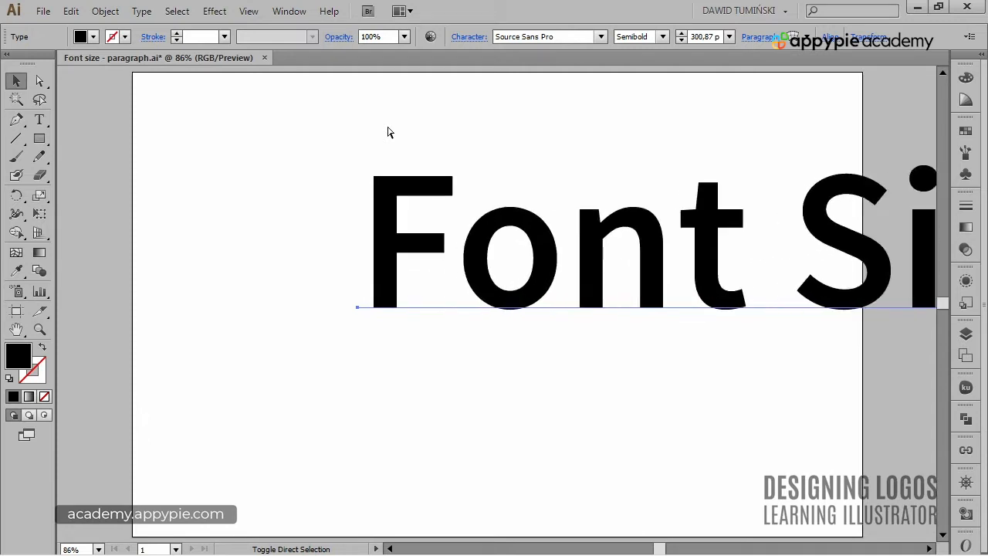
{"action": "key", "text": "ctrl+shift+period"}
Step: Reduce the "Font Size" text in 15 pt increments down to 15.87 pt
{"action": "key", "text": "ctrl+shift+comma"}
{"action": "key", "text": "ctrl+shift+comma"}
{"action": "key", "text": "ctrl+shift+comma"}
{"action": "key", "text": "ctrl+shift+comma"}
{"action": "key", "text": "ctrl+shift+comma"}
{"action": "key", "text": "ctrl+shift+comma"}
{"action": "key", "text": "ctrl+shift+comma"}
{"action": "key", "text": "ctrl+shift+comma"}
{"action": "key", "text": "ctrl+shift+comma"}
{"action": "key", "text": "ctrl+shift+comma"}
{"action": "key", "text": "ctrl+shift+comma"}
{"action": "key", "text": "ctrl+shift+comma"}
{"action": "key", "text": "ctrl+shift+comma"}
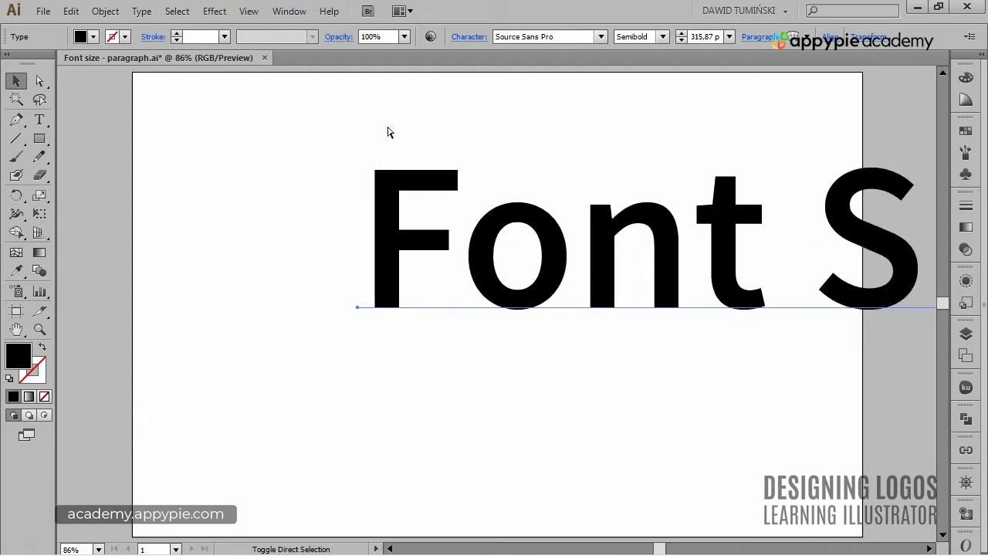
{"action": "key", "text": "ctrl+shift+comma"}
{"action": "key", "text": "ctrl+shift+comma"}
{"action": "key", "text": "ctrl+shift+comma"}
{"action": "key", "text": "ctrl+shift+comma"}
{"action": "key", "text": "ctrl+shift+comma"}
{"action": "key", "text": "ctrl+shift+comma"}
{"action": "key", "text": "ctrl+shift+comma"}
{"action": "key", "text": "ctrl+shift+comma"}
{"action": "key", "text": "ctrl+shift+comma"}
{"action": "key", "text": "ctrl+shift+comma"}
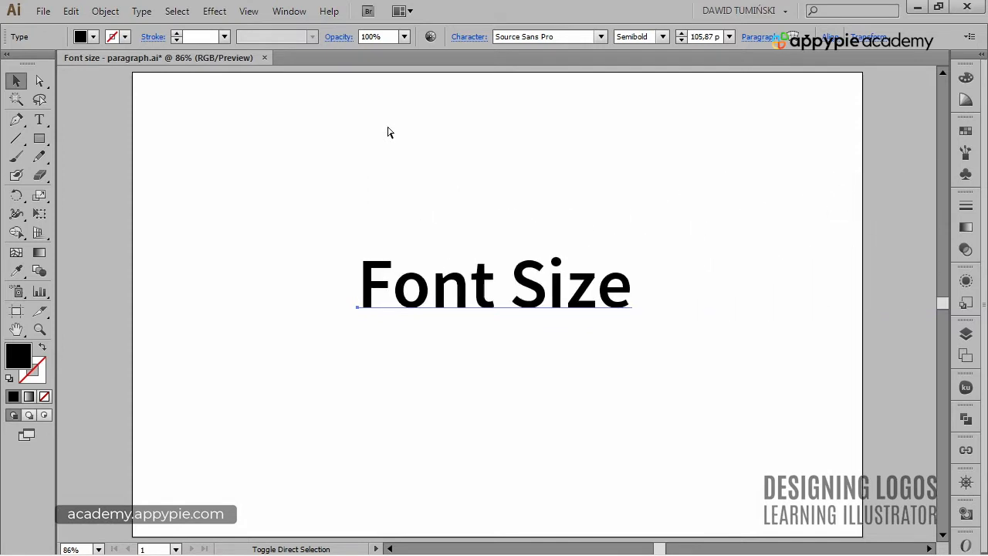
Step: Enlarge the "Font Size" text in 15 pt increments to 105.87 pt
{"action": "key", "text": "ctrl+shift+period"}
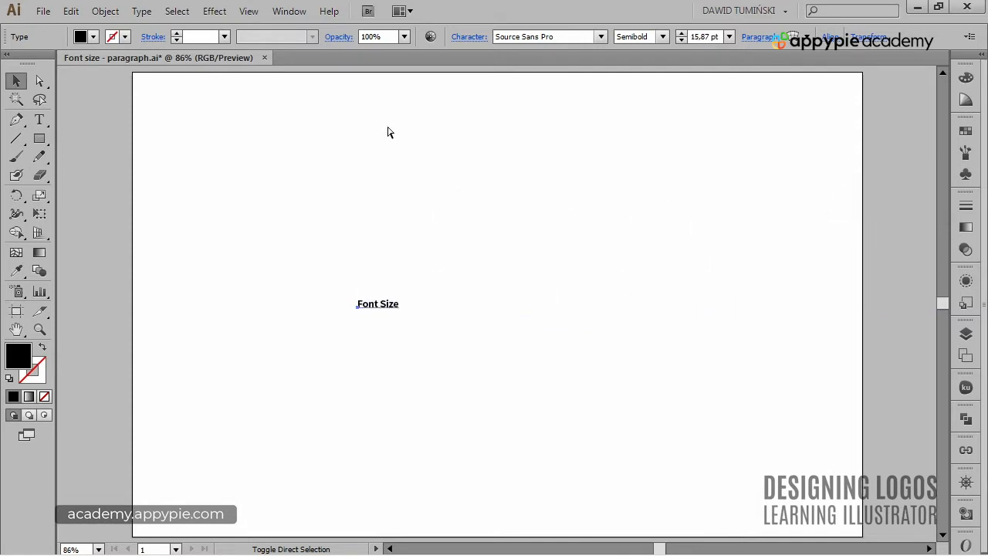
{"action": "key", "text": "ctrl+shift+period"}
{"action": "key", "text": "ctrl+shift+period"}
{"action": "key", "text": "ctrl+shift+period"}
{"action": "key", "text": "ctrl+shift+period"}
{"action": "key", "text": "ctrl+shift+period"}
{"action": "key", "text": "ctrl+shift+period"}
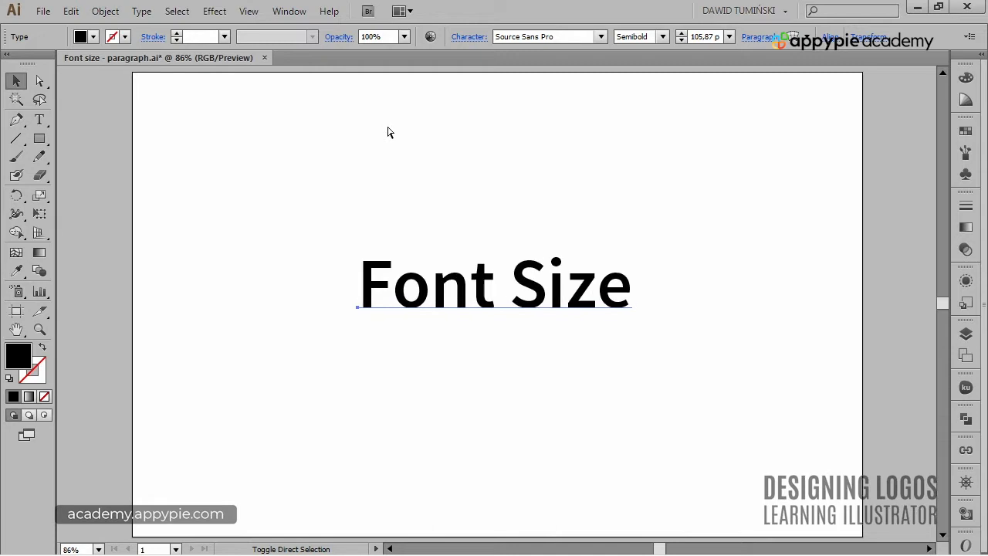
Step: Set the Size/Leading increment in the Type preferences to 2 pt
{"action": "left_click", "coordinate": [70, 11]}
{"action": "mouse_move", "coordinate": [229, 402]}
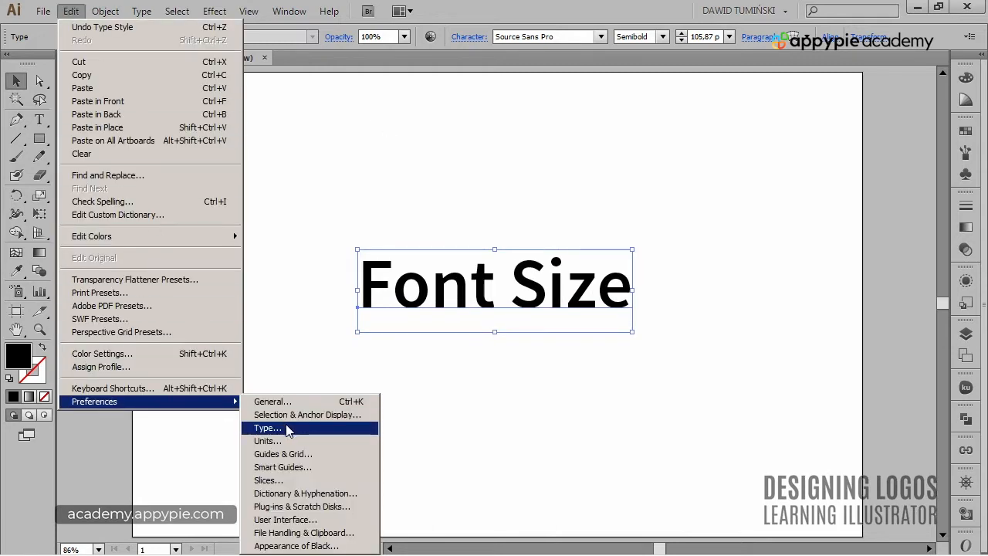
{"action": "left_click", "coordinate": [260, 428]}
{"action": "type", "text": "2"}
{"action": "key", "text": "Return"}
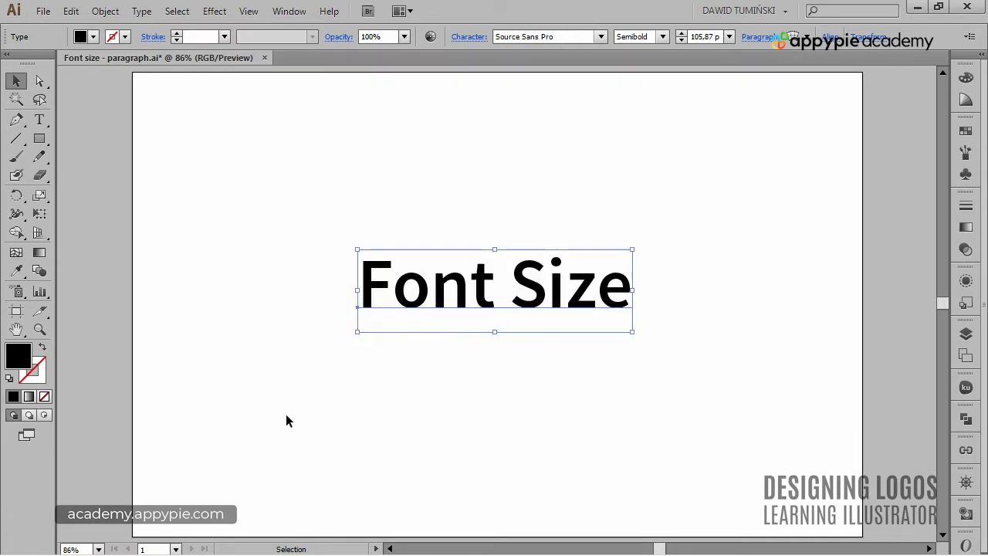
Step: Shift the "Font Size" text slightly to the right, and try center and right paragraph alignment on it before restoring left alignment
{"action": "left_click", "coordinate": [556, 374]}
{"action": "left_click_drag", "start_coordinate": [542, 309], "coordinate": [548, 309]}
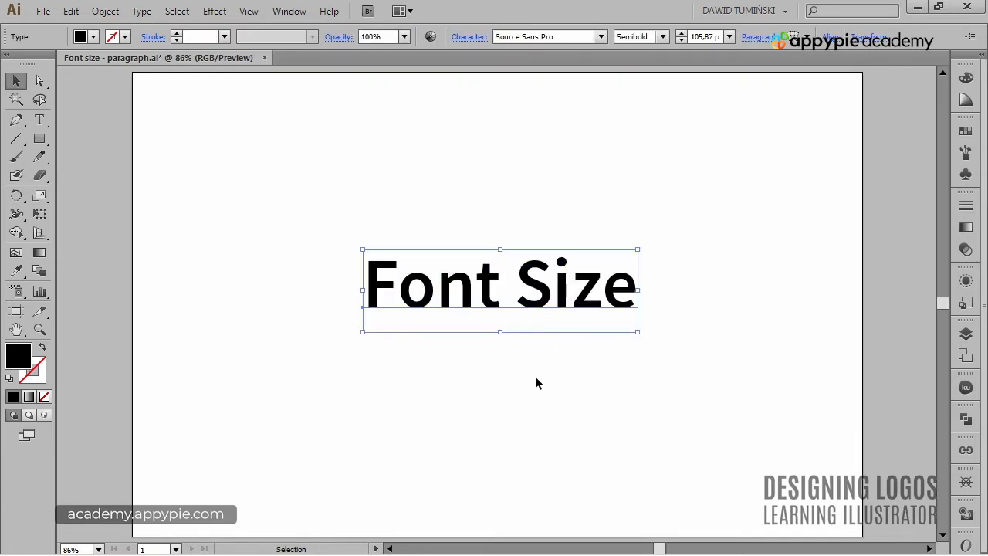
{"action": "left_click", "coordinate": [763, 38]}
{"action": "left_click", "coordinate": [762, 38]}
{"action": "left_click", "coordinate": [760, 37]}
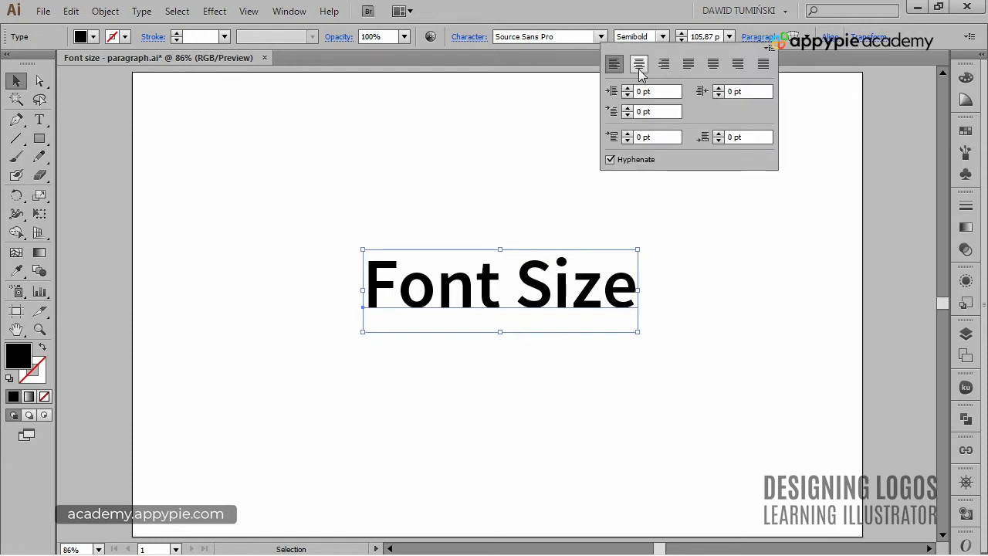
{"action": "left_click", "coordinate": [638, 65]}
{"action": "left_click", "coordinate": [663, 65]}
{"action": "left_click", "coordinate": [613, 65]}
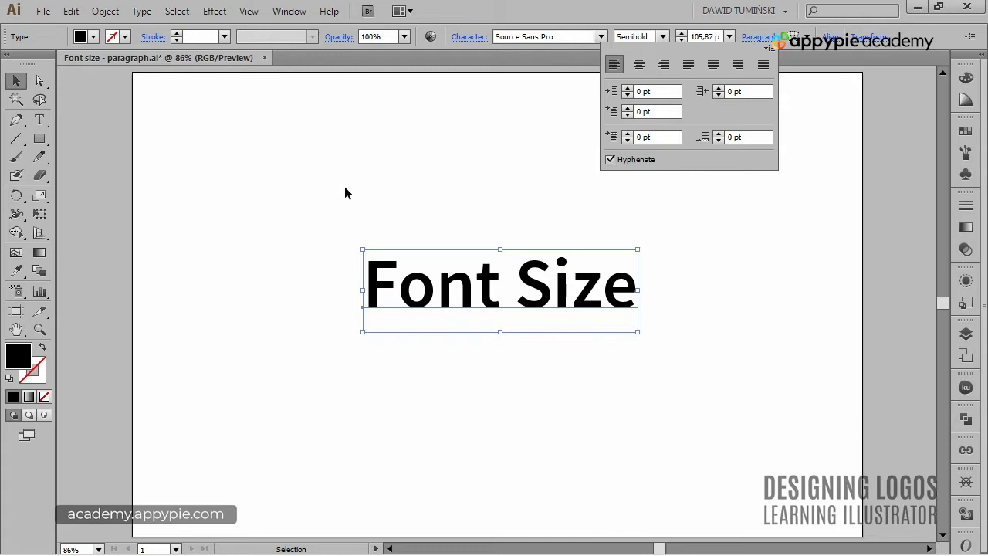
{"action": "key", "text": "Escape"}
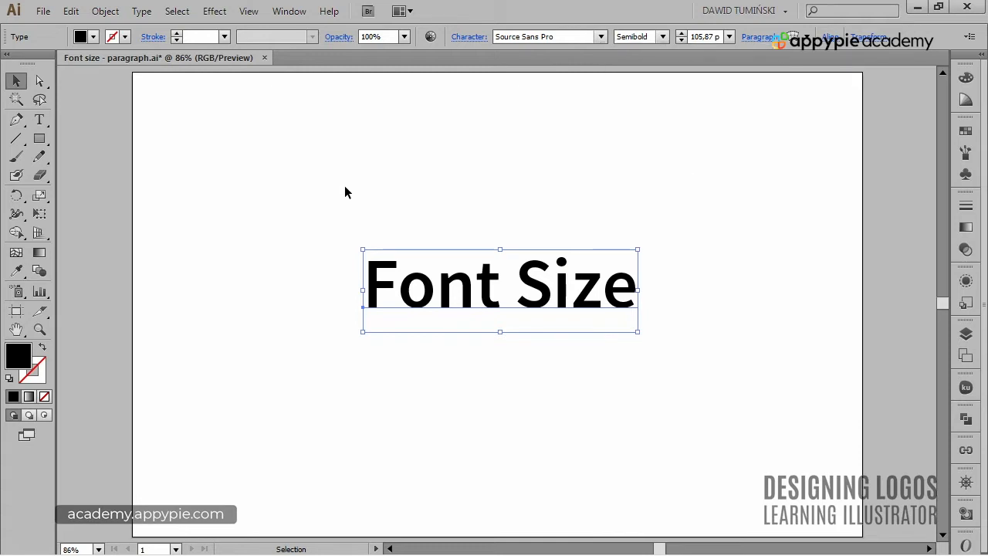
Step: Replace the "Font Size" text with new point text reading "The Logo" and move it lower on the artboard
{"action": "key", "text": "Delete"}
{"action": "left_click", "coordinate": [40, 120]}
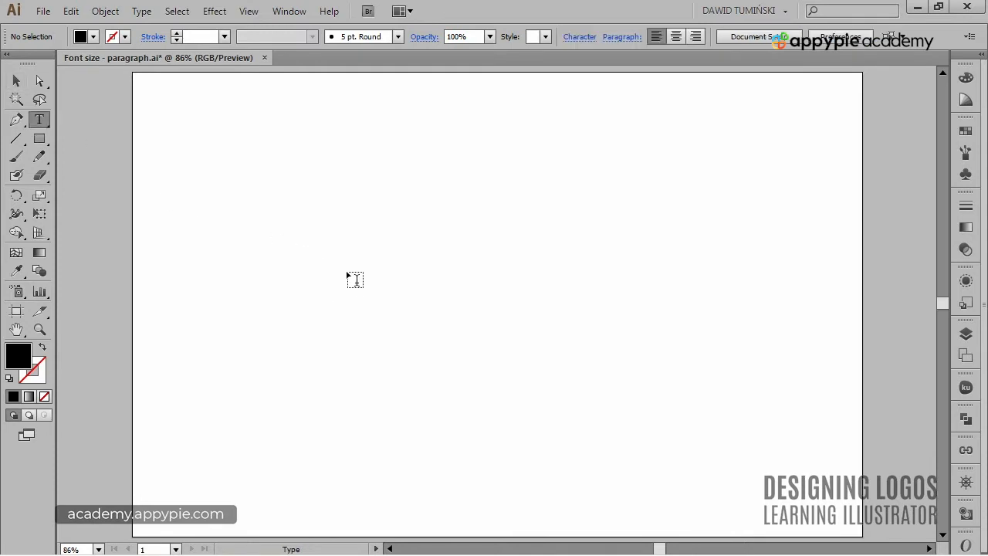
{"action": "left_click", "coordinate": [348, 275]}
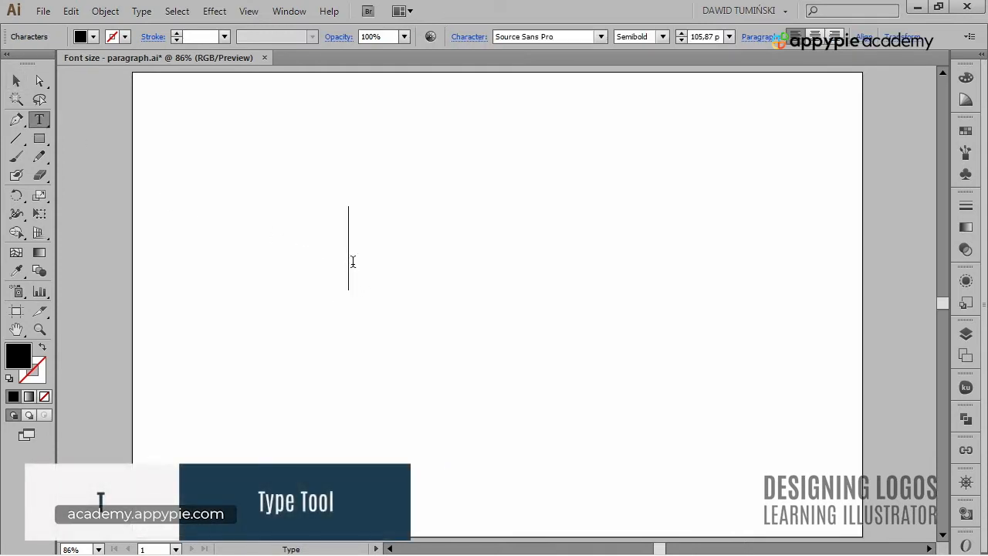
{"action": "type", "text": "The Logo"}
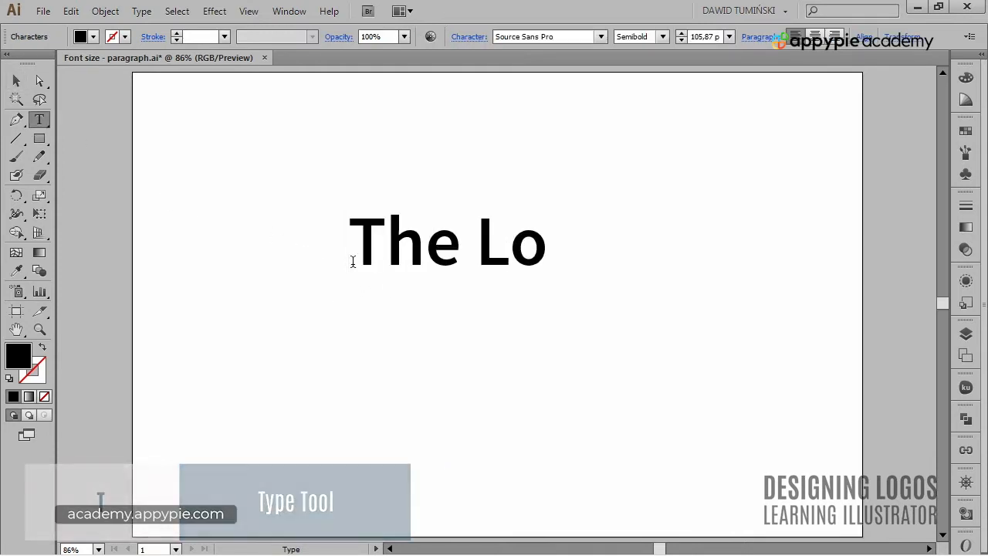
{"action": "left_click", "coordinate": [415, 320], "text": "ctrl"}
{"action": "left_click_drag", "start_coordinate": [502, 270], "coordinate": [516, 362]}
{"action": "left_click", "coordinate": [530, 236], "text": "ctrl"}
Step: Draw a solid black circle above "The Logo" with the Ellipse tool and position it roughly centered over the text
{"action": "key", "text": "l"}
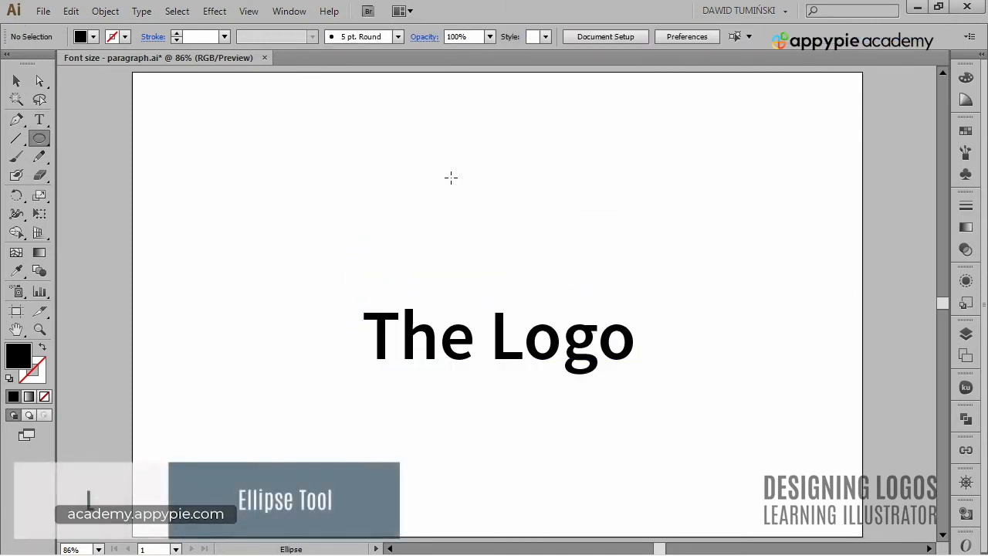
{"action": "left_click_drag", "start_coordinate": [456, 150], "coordinate": [579, 274]}
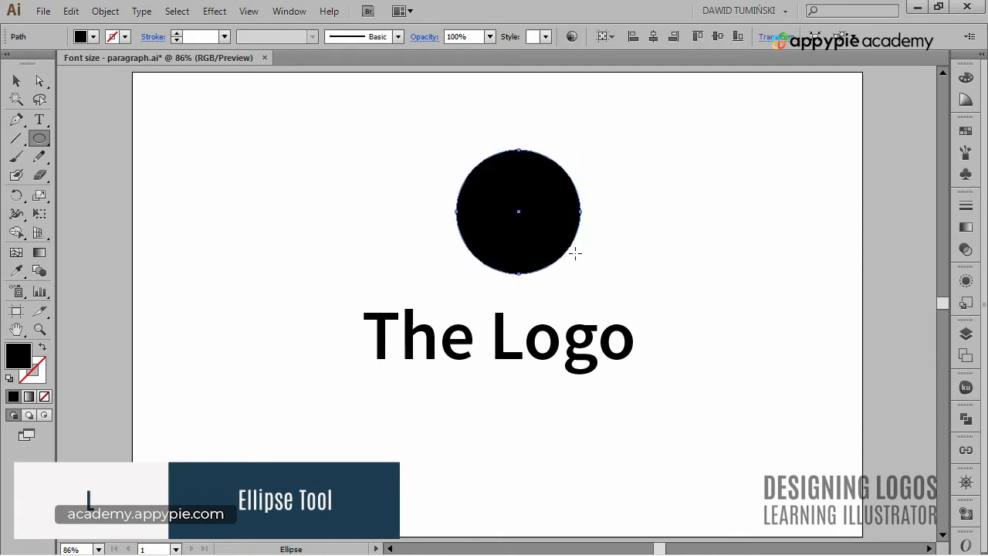
{"action": "left_click_drag", "start_coordinate": [545, 229], "coordinate": [534, 233]}
{"action": "left_click", "coordinate": [650, 225], "text": "ctrl"}
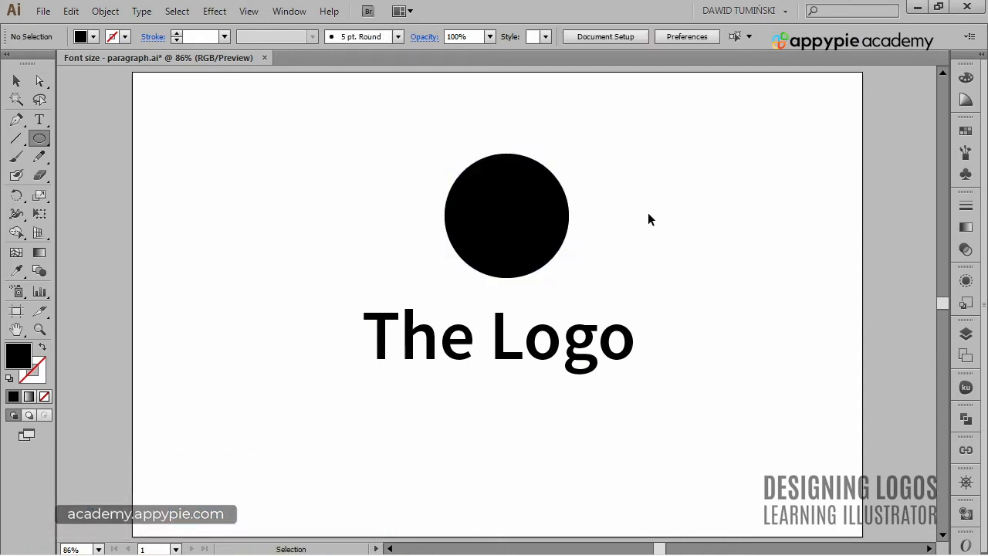
Step: Check the paragraph alignment of "The Logo" and enlarge the text in 2 pt increments to about 190 pt
{"action": "left_click", "coordinate": [613, 357], "text": "ctrl"}
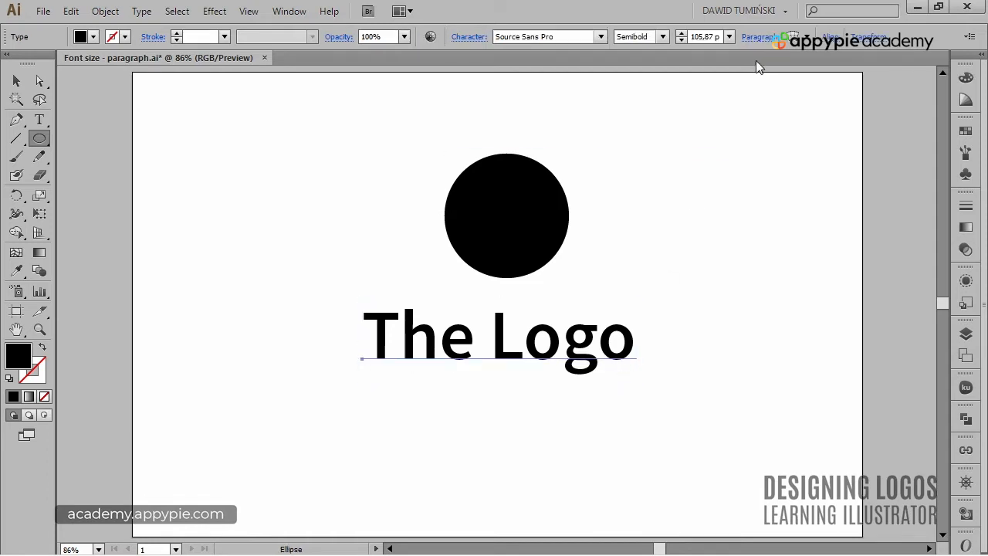
{"action": "left_click", "coordinate": [758, 36]}
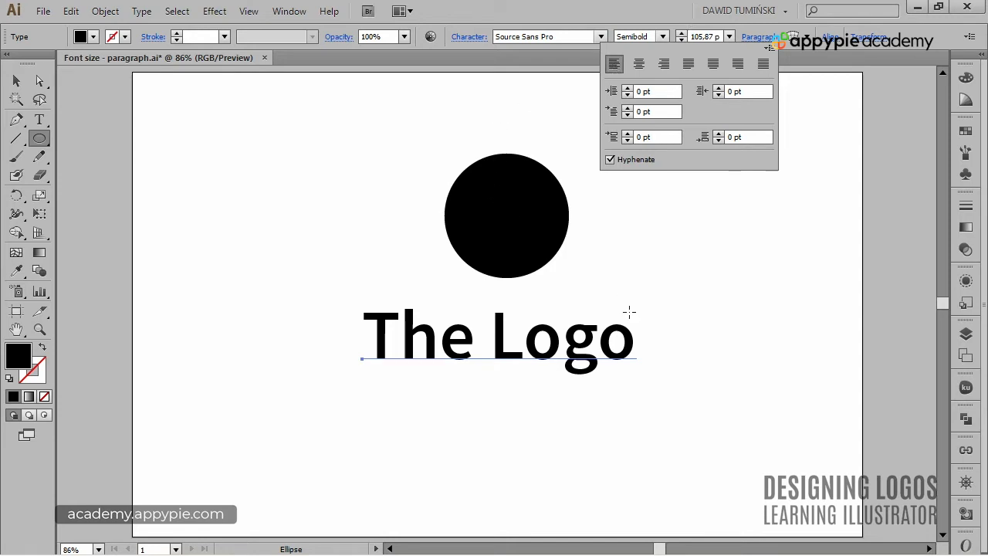
{"action": "key", "text": "ctrl+shift+period"}
{"action": "key", "text": "ctrl+shift+period"}
{"action": "key", "text": "ctrl+shift+period"}
{"action": "key", "text": "ctrl+shift+period"}
{"action": "key", "text": "ctrl+shift+period"}
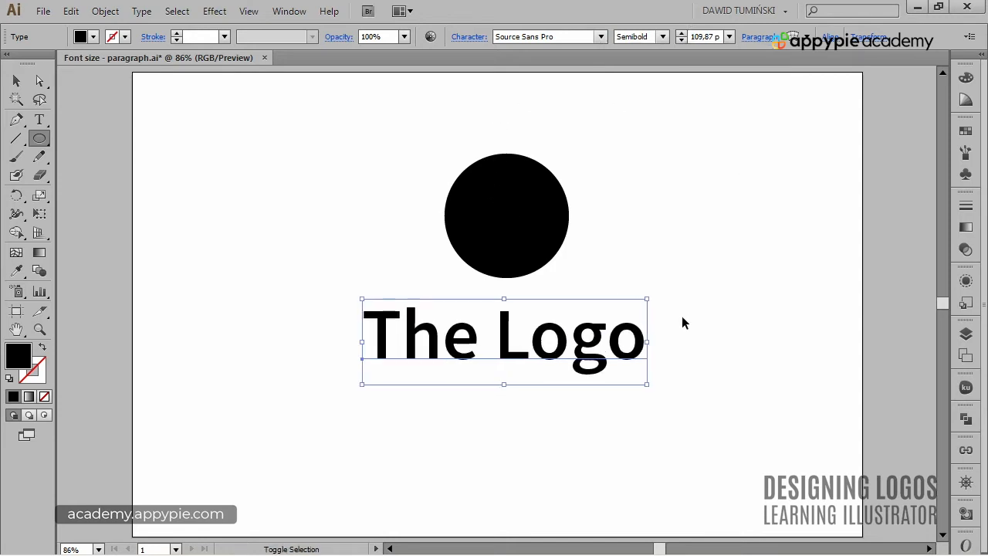
{"action": "key", "text": "ctrl+shift+period"}
{"action": "key", "text": "ctrl+shift+period"}
{"action": "key", "text": "ctrl+shift+period"}
{"action": "key", "text": "ctrl+shift+period"}
{"action": "key", "text": "ctrl+shift+period"}
{"action": "key", "text": "ctrl+shift+period"}
{"action": "key", "text": "ctrl+shift+period"}
{"action": "key", "text": "ctrl+shift+period"}
{"action": "key", "text": "ctrl+shift+period"}
{"action": "key", "text": "ctrl+shift+period"}
{"action": "key", "text": "ctrl+shift+period"}
{"action": "key", "text": "ctrl+shift+period"}
{"action": "key", "text": "ctrl+shift+period"}
{"action": "key", "text": "ctrl+shift+period"}
{"action": "key", "text": "ctrl+shift+period"}
{"action": "key", "text": "ctrl+shift+period"}
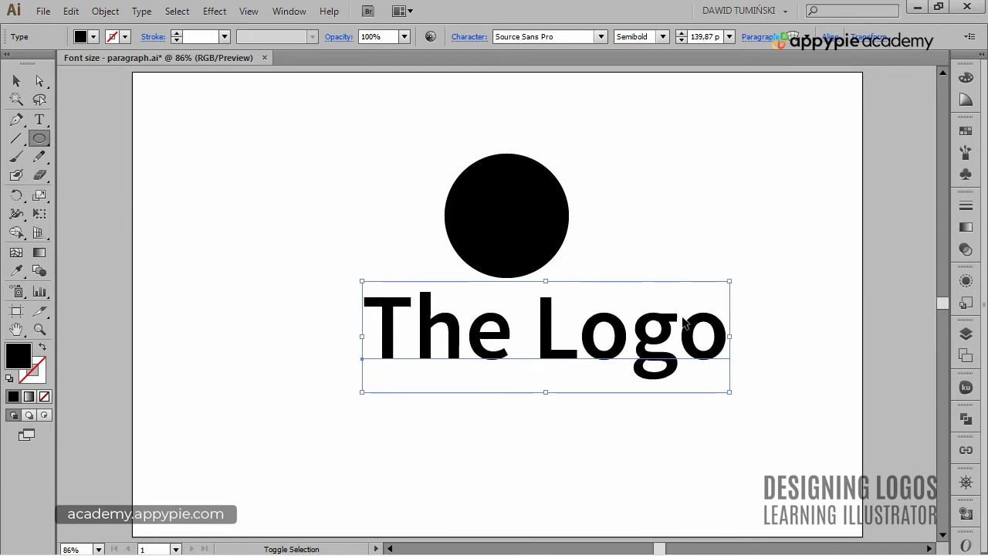
{"action": "key", "text": "ctrl+shift+period"}
{"action": "key", "text": "ctrl+shift+period"}
{"action": "key", "text": "ctrl+shift+period"}
{"action": "key", "text": "ctrl+shift+period"}
{"action": "key", "text": "ctrl+shift+period"}
{"action": "key", "text": "ctrl+shift+period"}
{"action": "key", "text": "ctrl+shift+period"}
{"action": "key", "text": "ctrl+shift+period"}
{"action": "key", "text": "ctrl+shift+period"}
{"action": "key", "text": "ctrl+shift+period"}
{"action": "key", "text": "ctrl+shift+period"}
{"action": "key", "text": "ctrl+shift+period"}
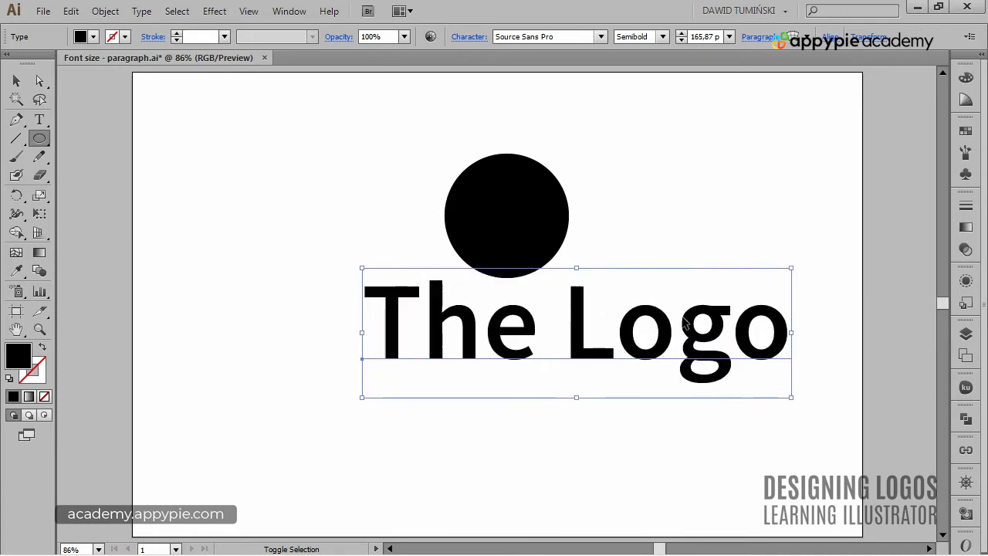
{"action": "key", "text": "ctrl+shift+period"}
{"action": "key", "text": "ctrl+shift+period"}
{"action": "key", "text": "ctrl+shift+period"}
{"action": "key", "text": "ctrl+shift+period"}
{"action": "key", "text": "ctrl+shift+period"}
{"action": "key", "text": "ctrl+shift+period"}
{"action": "key", "text": "ctrl+shift+period"}
{"action": "key", "text": "ctrl+shift+period"}
{"action": "key", "text": "ctrl+shift+period"}
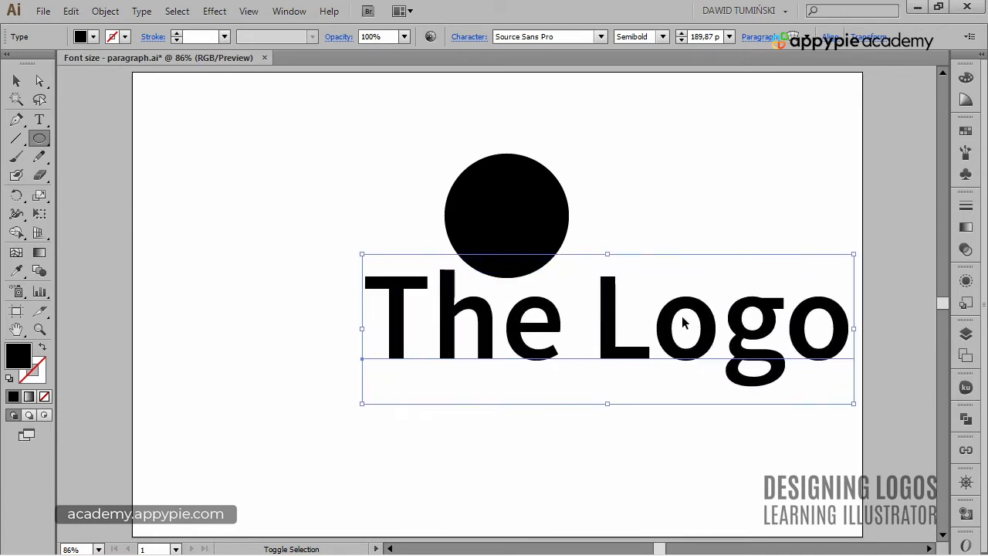
{"action": "key", "text": "ctrl+shift+period"}
Step: Reduce "The Logo" text in 2 pt increments until it clears the circle and is roughly centered below it
{"action": "key", "text": "ctrl+shift+comma"}
{"action": "key", "text": "ctrl+shift+comma"}
{"action": "key", "text": "ctrl+shift+comma"}
{"action": "key", "text": "ctrl+shift+comma"}
{"action": "key", "text": "ctrl+shift+comma"}
{"action": "key", "text": "ctrl+shift+comma"}
{"action": "key", "text": "ctrl+shift+comma"}
{"action": "key", "text": "ctrl+shift+comma"}
{"action": "key", "text": "ctrl+shift+comma"}
{"action": "key", "text": "ctrl+shift+comma"}
{"action": "key", "text": "ctrl+shift+comma"}
{"action": "key", "text": "ctrl+shift+comma"}
{"action": "key", "text": "ctrl+shift+comma"}
{"action": "key", "text": "ctrl+shift+comma"}
{"action": "key", "text": "ctrl+shift+comma"}
{"action": "key", "text": "ctrl+shift+comma"}
{"action": "key", "text": "ctrl+shift+comma"}
{"action": "key", "text": "ctrl+shift+comma"}
{"action": "key", "text": "ctrl+shift+comma"}
{"action": "key", "text": "ctrl+shift+comma"}
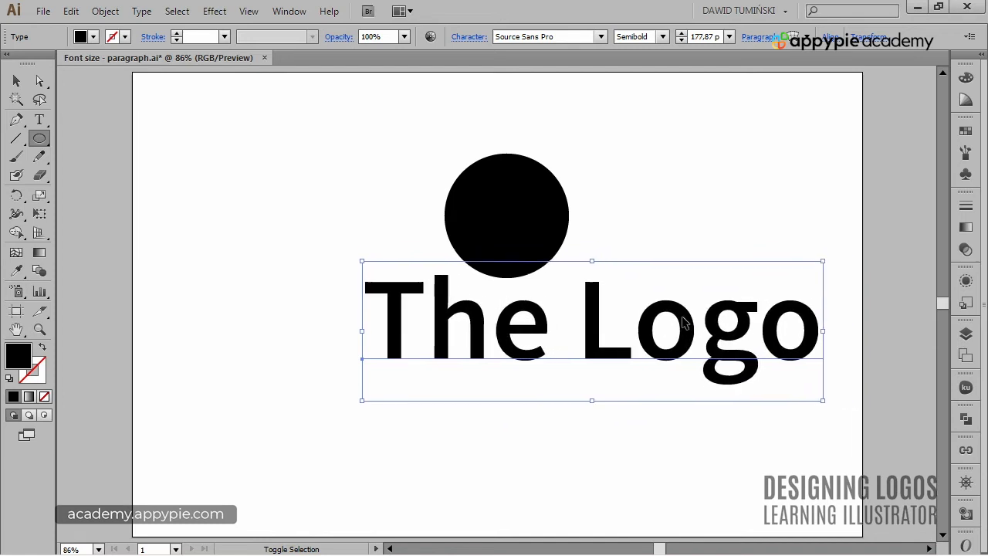
{"action": "key", "text": "ctrl+shift+comma"}
{"action": "key", "text": "ctrl+shift+comma"}
{"action": "key", "text": "ctrl+shift+comma"}
{"action": "key", "text": "ctrl+shift+comma"}
{"action": "key", "text": "ctrl+shift+comma"}
{"action": "key", "text": "ctrl+shift+comma"}
{"action": "key", "text": "ctrl+shift+comma"}
{"action": "key", "text": "ctrl+shift+comma"}
{"action": "key", "text": "ctrl+shift+comma"}
{"action": "key", "text": "ctrl+shift+comma"}
{"action": "key", "text": "ctrl+shift+comma"}
{"action": "key", "text": "ctrl+shift+comma"}
{"action": "key", "text": "ctrl+shift+comma"}
{"action": "key", "text": "ctrl+shift+comma"}
{"action": "key", "text": "ctrl+shift+comma"}
{"action": "key", "text": "ctrl+shift+comma"}
{"action": "key", "text": "ctrl+shift+comma"}
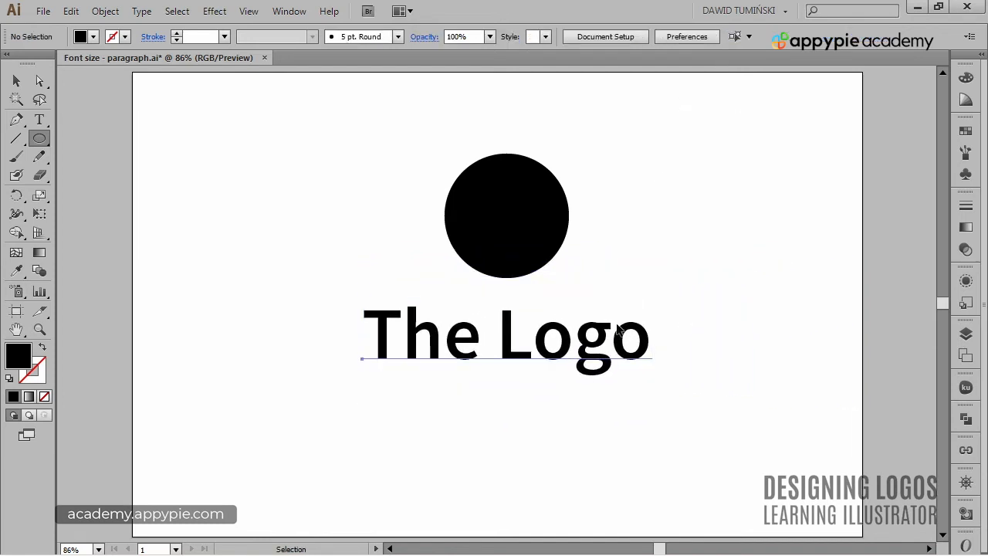
Step: Center the paragraph alignment of "The Logo" and move the text back beneath the circle
{"action": "left_click", "coordinate": [760, 36]}
{"action": "left_click", "coordinate": [638, 64]}
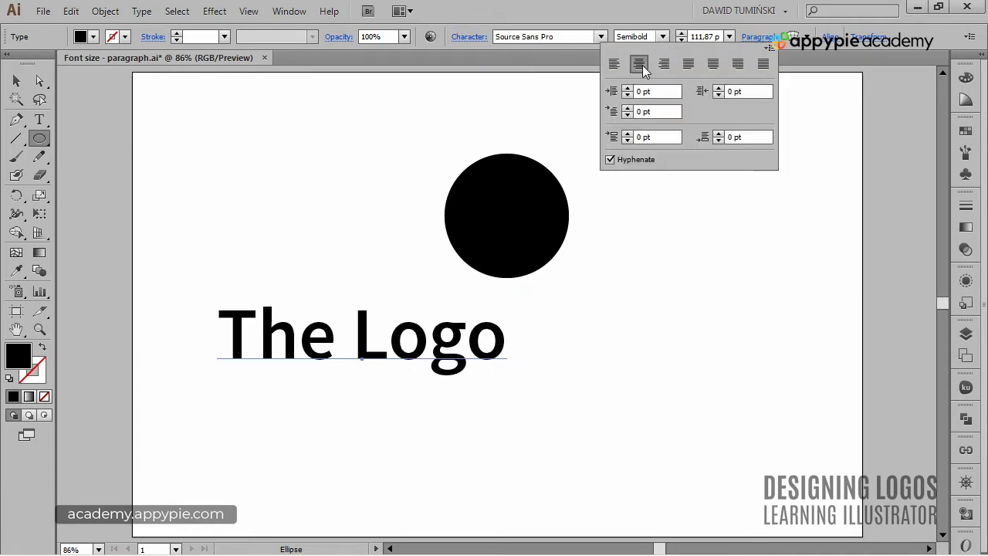
{"action": "left_click_drag", "start_coordinate": [489, 353], "coordinate": [624, 361]}
Step: Enlarge and reduce the centered "The Logo" text in 2 pt increments, ending at 131,87 pt
{"action": "key", "text": "ctrl+shift+period"}
{"action": "key", "text": "ctrl+shift+period"}
{"action": "key", "text": "ctrl+shift+period"}
{"action": "key", "text": "ctrl+shift+period"}
{"action": "key", "text": "ctrl+shift+period"}
{"action": "key", "text": "ctrl+shift+period"}
{"action": "key", "text": "ctrl+shift+period"}
{"action": "key", "text": "ctrl+shift+period"}
{"action": "key", "text": "ctrl+shift+period"}
{"action": "key", "text": "ctrl+shift+period"}
{"action": "key", "text": "ctrl+shift+period"}
{"action": "key", "text": "ctrl+shift+period"}
{"action": "key", "text": "ctrl+shift+period"}
{"action": "key", "text": "ctrl+shift+period"}
{"action": "key", "text": "ctrl+shift+period"}
{"action": "key", "text": "ctrl+shift+period"}
{"action": "key", "text": "ctrl+shift+period"}
{"action": "key", "text": "ctrl+shift+period"}
{"action": "key", "text": "ctrl+shift+period"}
{"action": "key", "text": "ctrl+shift+period"}
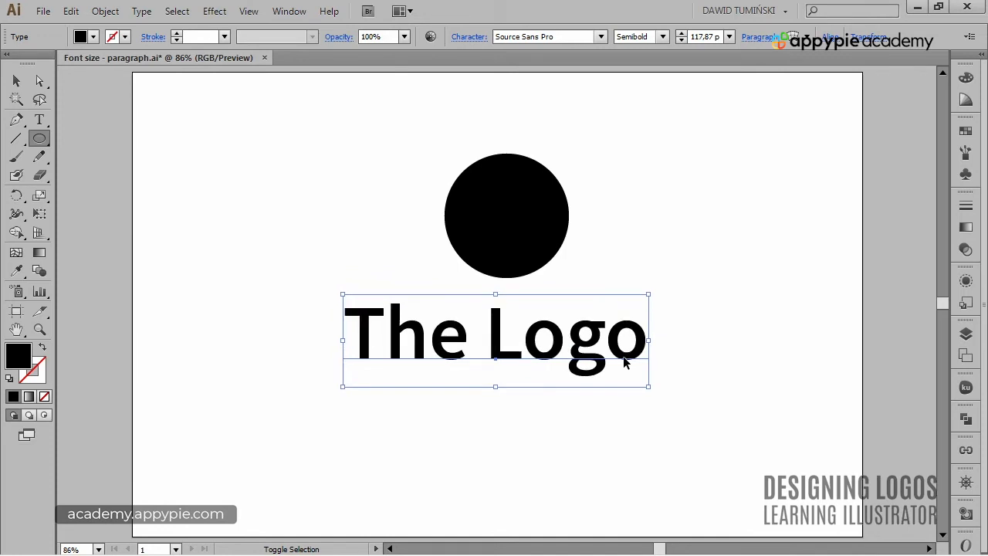
{"action": "key", "text": "ctrl+shift+comma"}
{"action": "key", "text": "ctrl+shift+comma"}
{"action": "key", "text": "ctrl+shift+comma"}
{"action": "key", "text": "ctrl+shift+comma"}
{"action": "key", "text": "ctrl+shift+comma"}
{"action": "key", "text": "ctrl+shift+comma"}
{"action": "key", "text": "ctrl+shift+comma"}
{"action": "key", "text": "ctrl+shift+comma"}
{"action": "key", "text": "ctrl+shift+comma"}
{"action": "key", "text": "ctrl+shift+comma"}
{"action": "key", "text": "ctrl+shift+comma"}
{"action": "key", "text": "ctrl+shift+comma"}
{"action": "key", "text": "ctrl+shift+comma"}
{"action": "key", "text": "ctrl+shift+comma"}
{"action": "key", "text": "ctrl+shift+comma"}
{"action": "key", "text": "ctrl+shift+comma"}
{"action": "key", "text": "ctrl+shift+comma"}
{"action": "key", "text": "ctrl+shift+comma"}
{"action": "key", "text": "ctrl+shift+comma"}
{"action": "key", "text": "ctrl+shift+comma"}
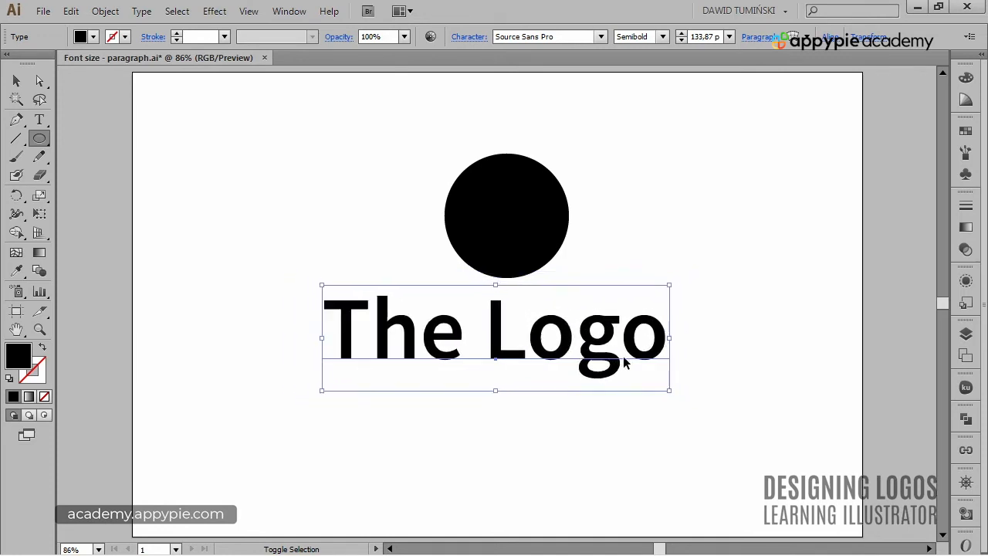
{"action": "key", "text": "ctrl+shift+period"}
{"action": "key", "text": "ctrl+shift+period"}
{"action": "key", "text": "ctrl+shift+period"}
{"action": "key", "text": "ctrl+shift+period"}
{"action": "key", "text": "ctrl+shift+period"}
{"action": "key", "text": "ctrl+shift+period"}
{"action": "key", "text": "ctrl+shift+period"}
{"action": "key", "text": "ctrl+shift+period"}
{"action": "key", "text": "ctrl+shift+period"}
{"action": "key", "text": "ctrl+shift+period"}
{"action": "key", "text": "ctrl+shift+period"}
{"action": "key", "text": "ctrl+shift+period"}
{"action": "key", "text": "ctrl+shift+period"}
{"action": "key", "text": "ctrl+shift+period"}
{"action": "key", "text": "ctrl+shift+period"}
{"action": "key", "text": "ctrl+shift+period"}
{"action": "key", "text": "ctrl+shift+period"}
{"action": "key", "text": "ctrl+shift+period"}
{"action": "key", "text": "ctrl+shift+period"}
{"action": "key", "text": "ctrl+shift+period"}
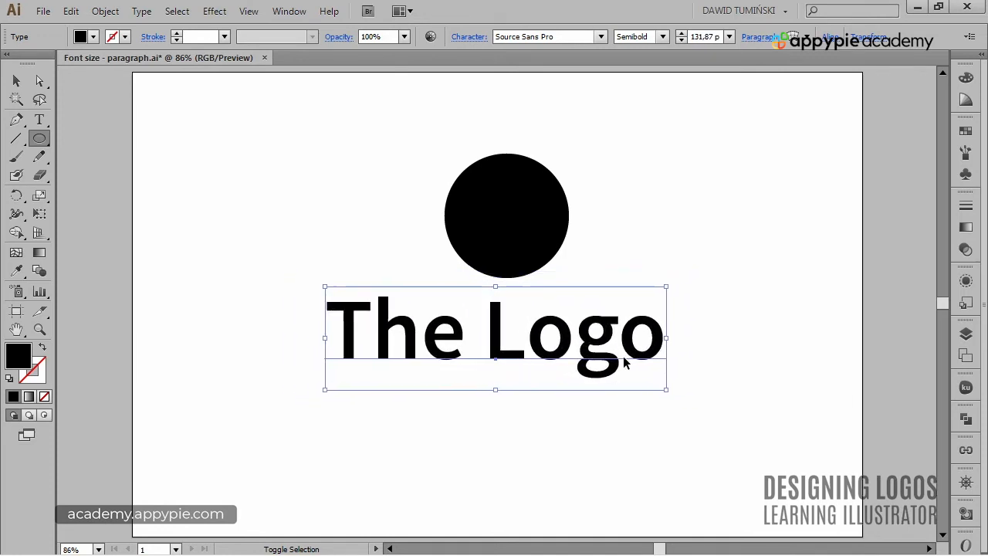
Step: Shift "The Logo" slightly to the right so it sits more centrally under the circle, and deselect it
{"action": "left_click", "coordinate": [561, 406]}
{"action": "left_click_drag", "start_coordinate": [539, 346], "coordinate": [547, 347]}
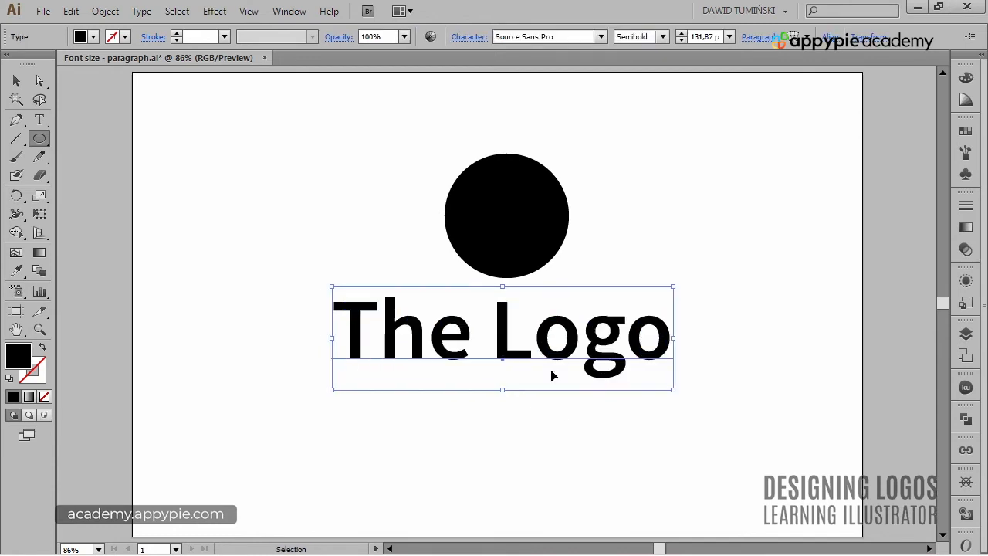
{"action": "left_click", "coordinate": [546, 442]}
Step: Select "The Logo" and open the Scale tool's options for it with the preview turned on
{"action": "left_click", "coordinate": [520, 356]}
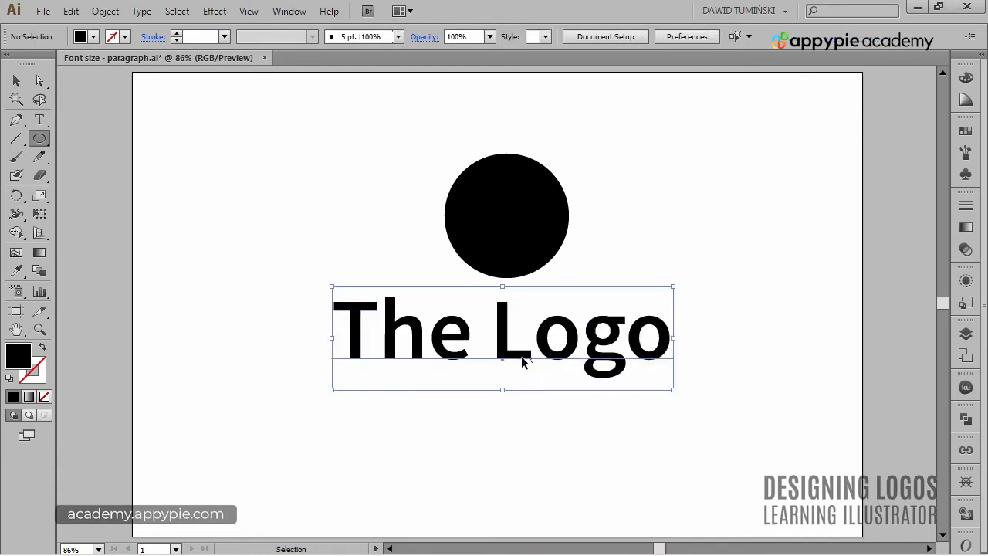
{"action": "key", "text": "l"}
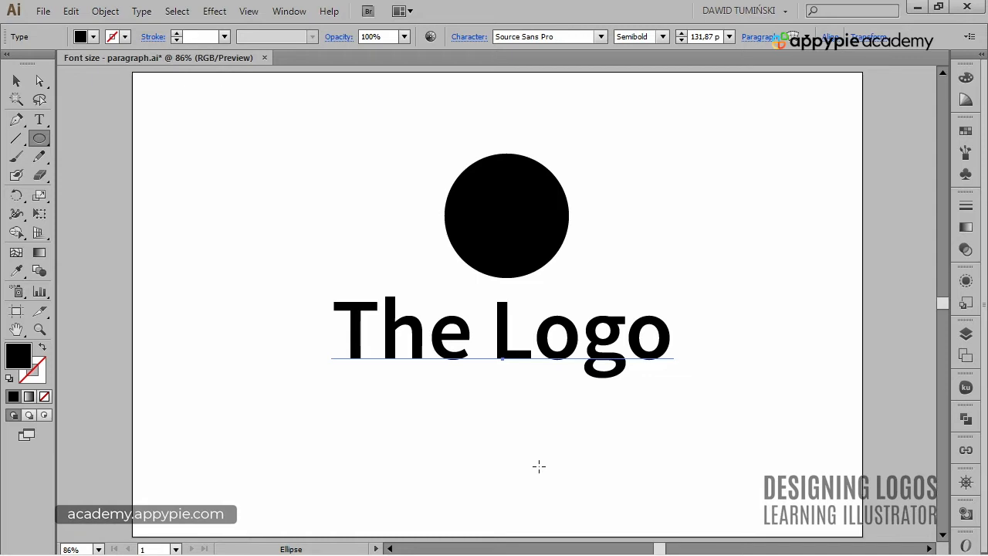
{"action": "key", "text": "s"}
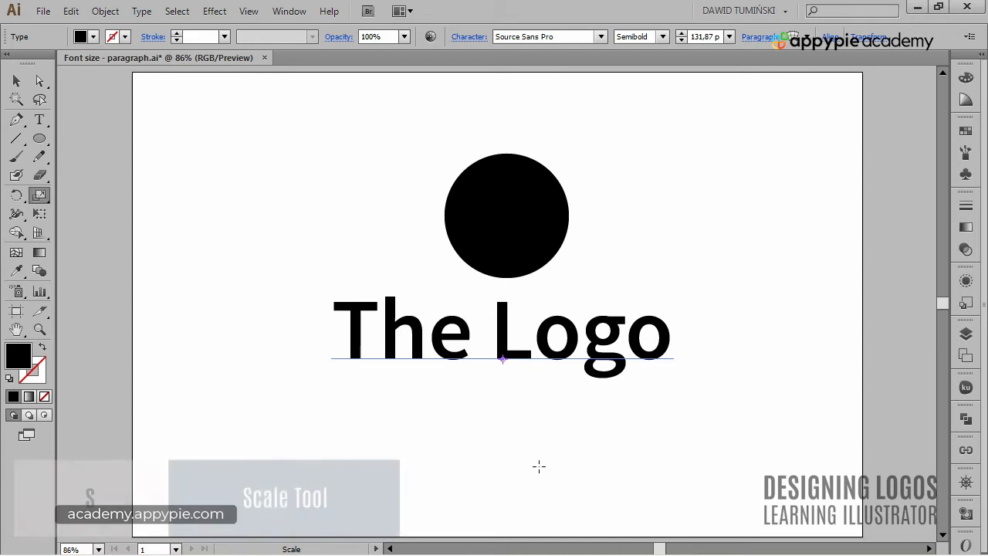
{"action": "key", "text": "Return"}
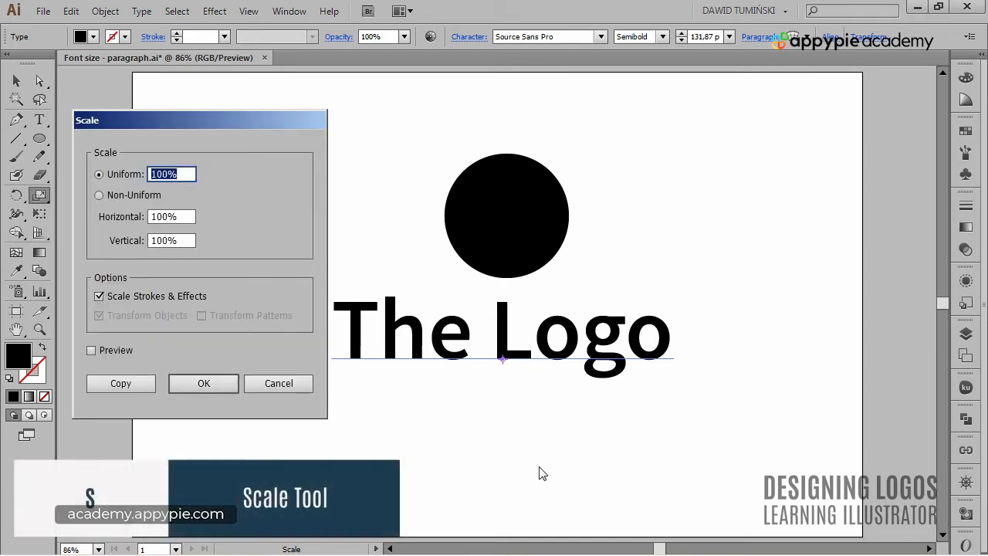
{"action": "left_click", "coordinate": [93, 351]}
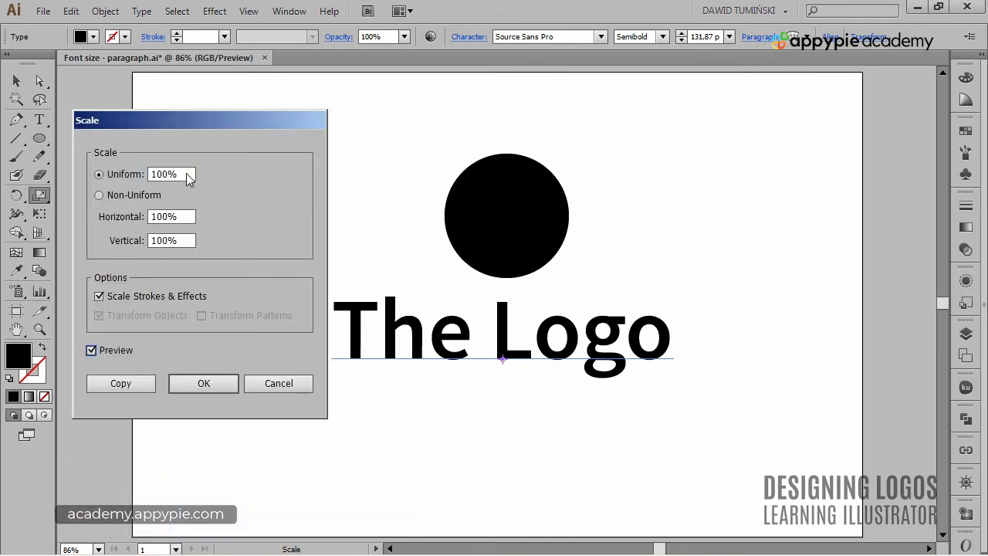
Step: Preview uniform scaling of "The Logo" up and down in 10% steps, apply it at 90%, and deselect the text
{"action": "key", "text": "shift+Up"}
{"action": "key", "text": "shift+Up"}
{"action": "key", "text": "shift+Up"}
{"action": "key", "text": "shift+Up"}
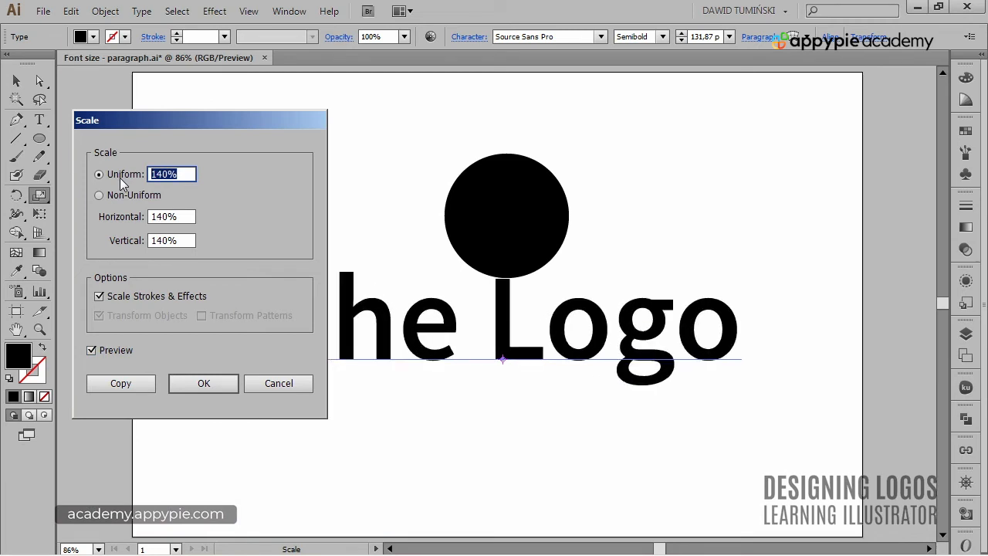
{"action": "key", "text": "shift+Down"}
{"action": "key", "text": "shift+Down"}
{"action": "key", "text": "shift+Down"}
{"action": "key", "text": "shift+Down"}
{"action": "key", "text": "shift+Down"}
{"action": "key", "text": "shift+Down"}
{"action": "key", "text": "shift+Down"}
{"action": "key", "text": "shift+Up"}
{"action": "key", "text": "shift+Up"}
{"action": "key", "text": "shift+Up"}
{"action": "key", "text": "shift+Up"}
{"action": "key", "text": "shift+Up"}
{"action": "key", "text": "shift+Up"}
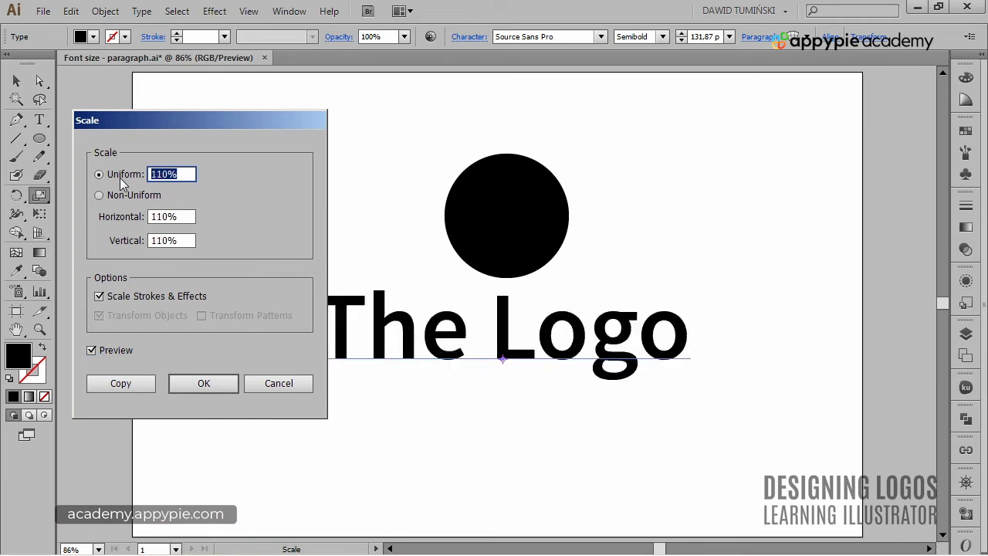
{"action": "key", "text": "shift+Up"}
{"action": "key", "text": "shift+Up"}
{"action": "key", "text": "shift+Up"}
{"action": "key", "text": "shift+Down"}
{"action": "key", "text": "shift+Down"}
{"action": "key", "text": "shift+Down"}
{"action": "key", "text": "shift+Down"}
{"action": "key", "text": "shift+Down"}
{"action": "key", "text": "shift+Down"}
{"action": "key", "text": "shift+Down"}
{"action": "key", "text": "shift+Down"}
{"action": "key", "text": "shift+Down"}
{"action": "key", "text": "shift+Up"}
{"action": "key", "text": "shift+Up"}
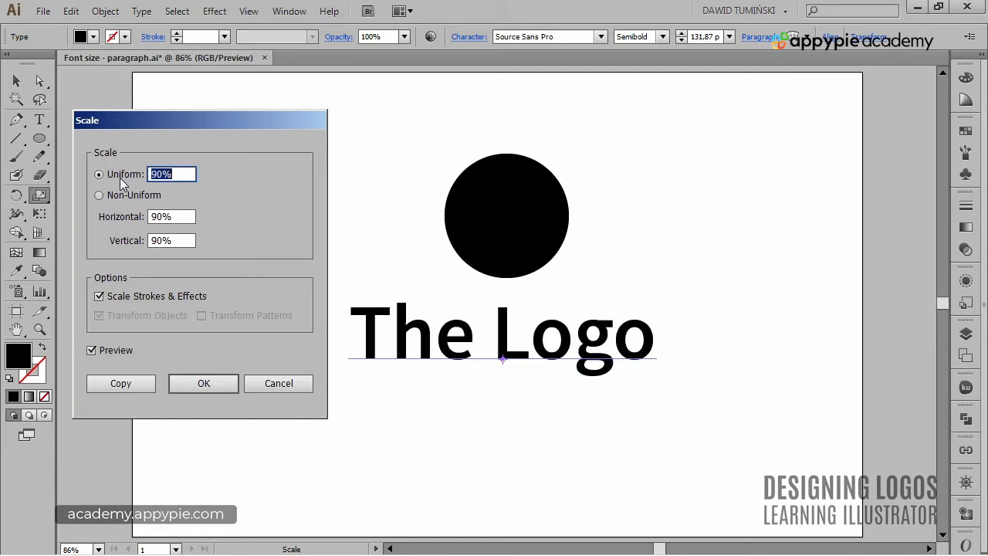
{"action": "key", "text": "Return"}
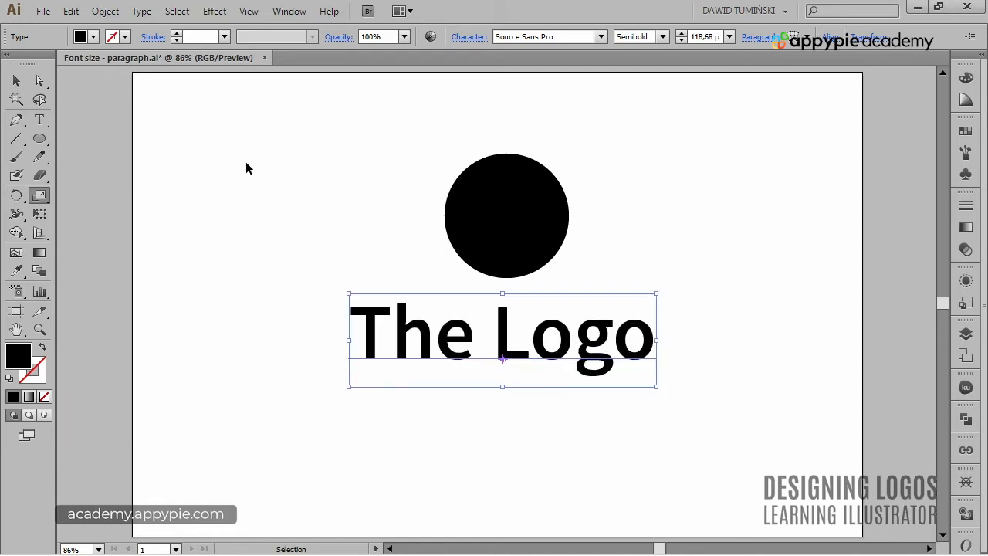
{"action": "left_click", "coordinate": [246, 165], "text": "ctrl"}
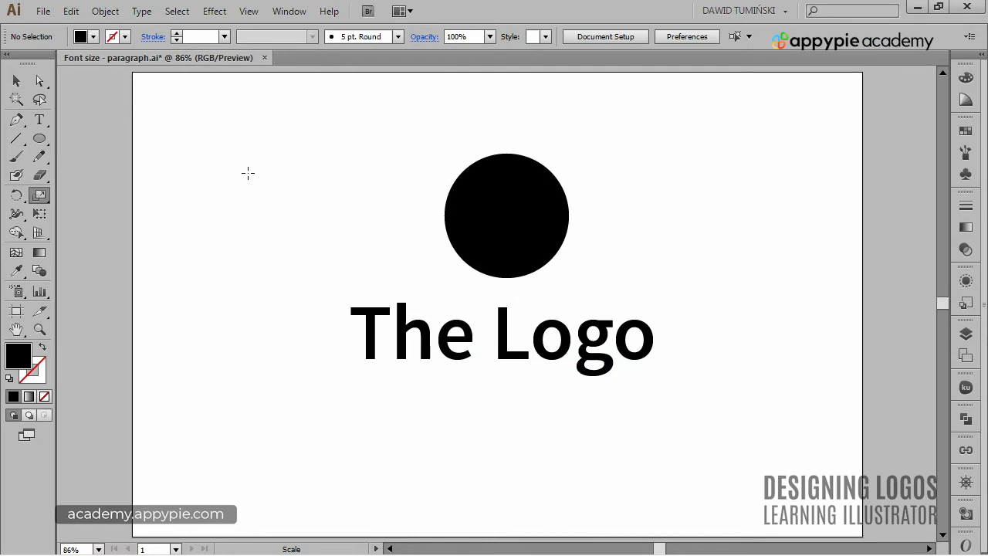
Step: Delete all artwork and create a large area-text frame across most of the artboard with the Type tool
{"action": "left_click", "coordinate": [15, 81]}
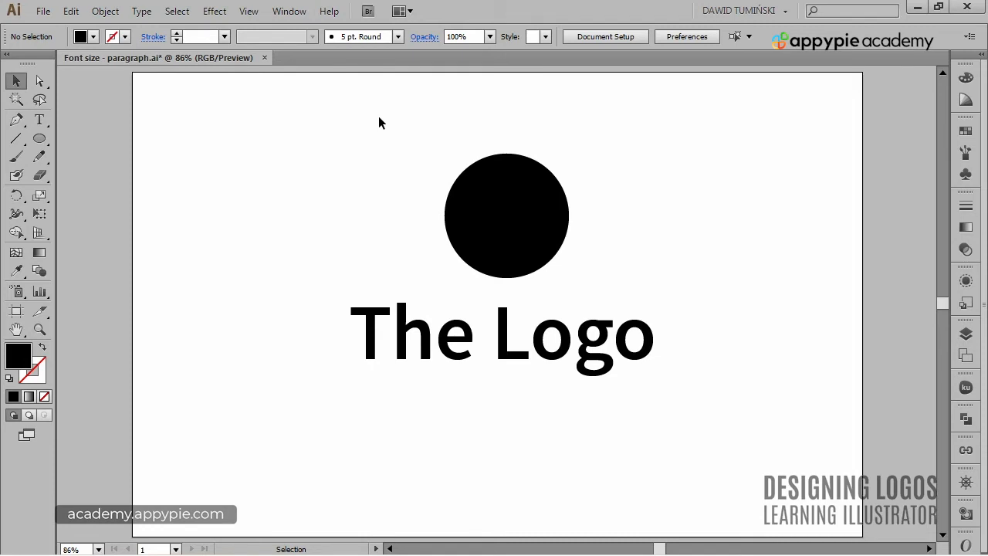
{"action": "key", "text": "ctrl+a"}
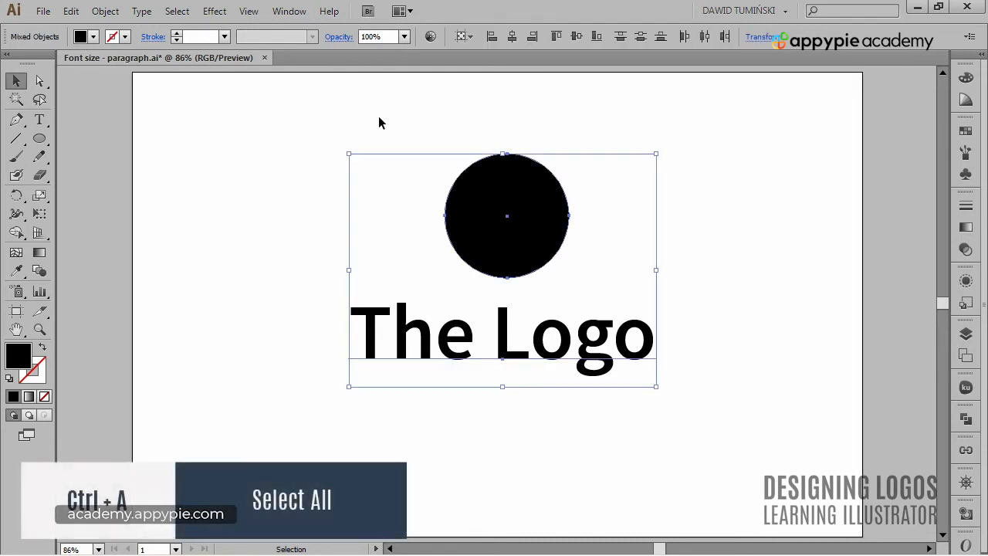
{"action": "key", "text": "Delete"}
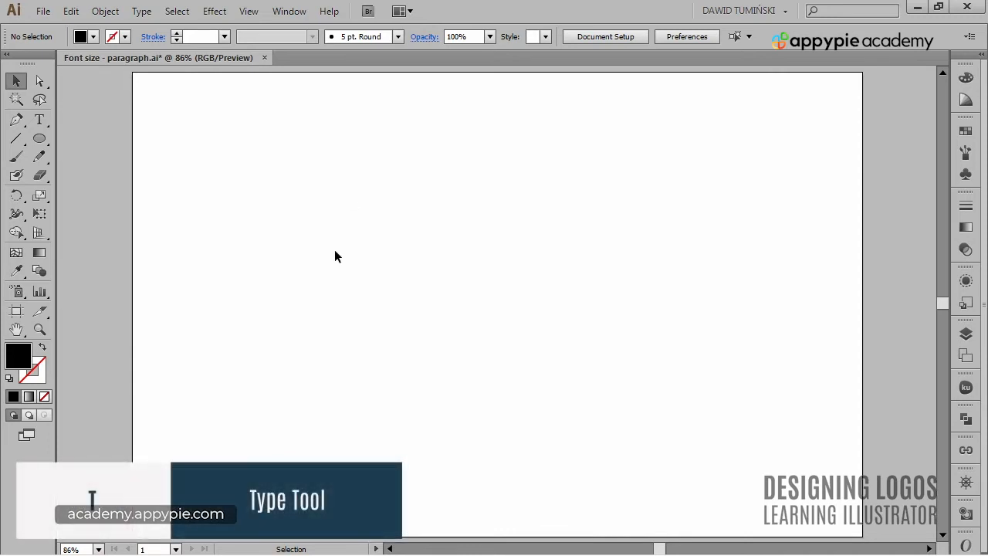
{"action": "key", "text": "t"}
{"action": "left_click_drag", "start_coordinate": [151, 87], "coordinate": [847, 464]}
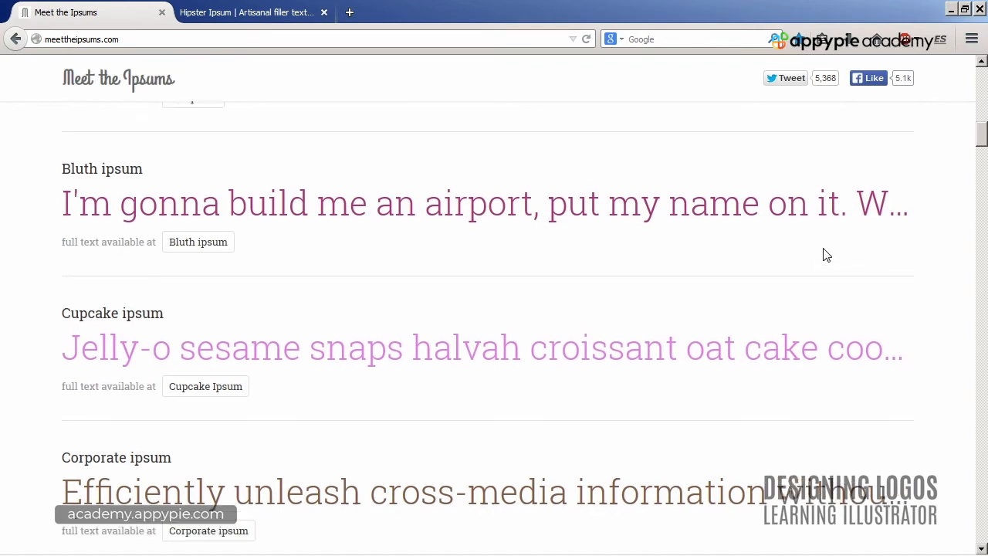
Step: Browse the list of filler-text generators on meettheipsums.com in the web browser
{"action": "scroll", "coordinate": [819, 252], "scroll_direction": "down", "scroll_amount": 5}
{"action": "scroll", "coordinate": [824, 251], "scroll_direction": "up", "scroll_amount": 8}
{"action": "scroll", "coordinate": [826, 256], "scroll_direction": "down", "scroll_amount": 4}
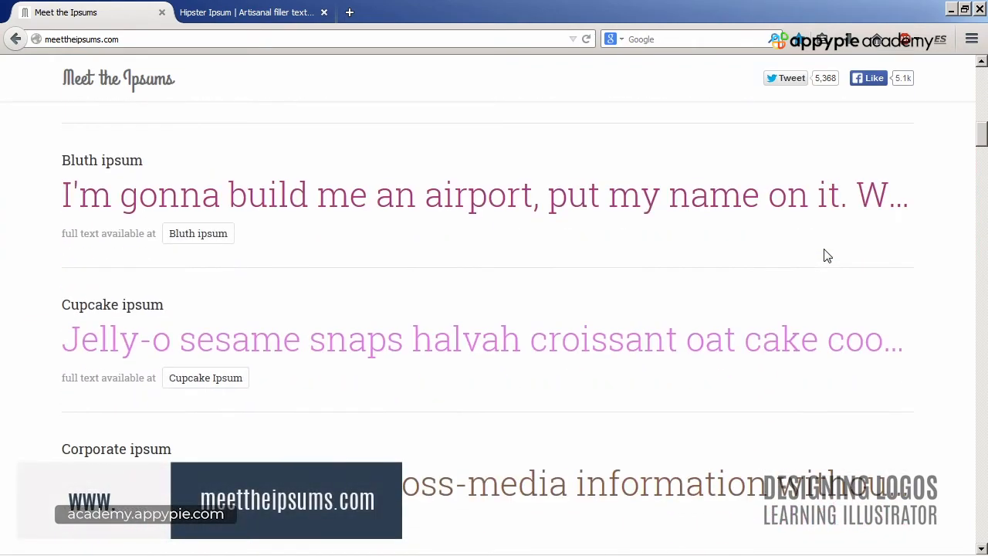
{"action": "scroll", "coordinate": [826, 254], "scroll_direction": "down", "scroll_amount": 3}
{"action": "scroll", "coordinate": [828, 247], "scroll_direction": "up", "scroll_amount": 7}
{"action": "scroll", "coordinate": [772, 255], "scroll_direction": "up", "scroll_amount": 2}
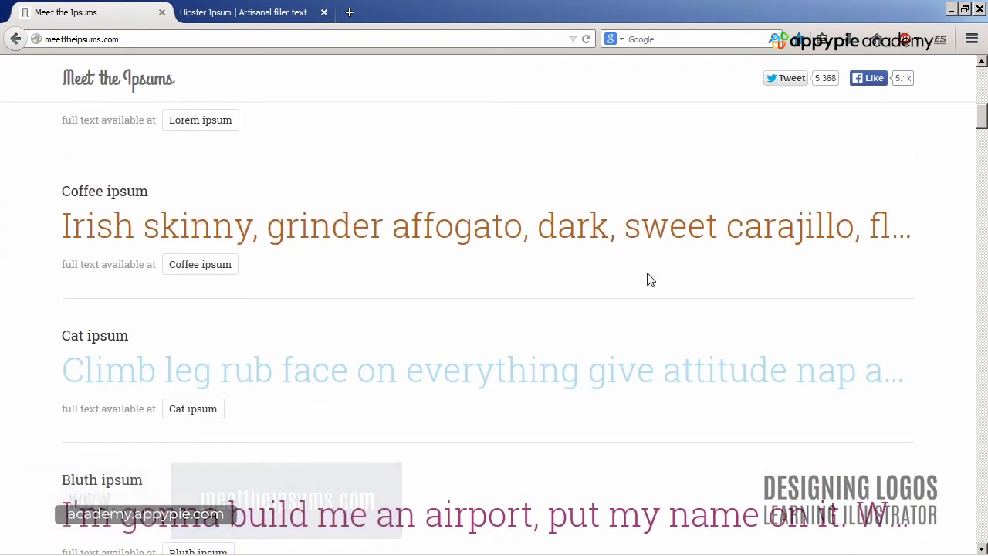
Step: Look through the generated filler paragraphs and the generator options on the Hipster Ipsum page
{"action": "left_click", "coordinate": [242, 14]}
{"action": "scroll", "coordinate": [658, 384], "scroll_direction": "down", "scroll_amount": 4}
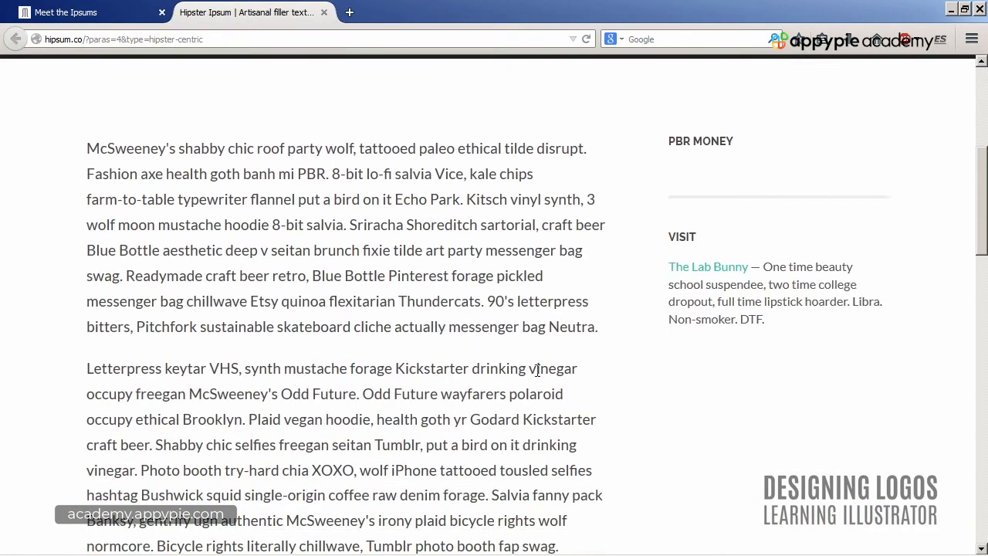
{"action": "left_click_drag", "start_coordinate": [540, 470], "coordinate": [549, 487]}
{"action": "scroll", "coordinate": [578, 486], "scroll_direction": "down", "scroll_amount": 10}
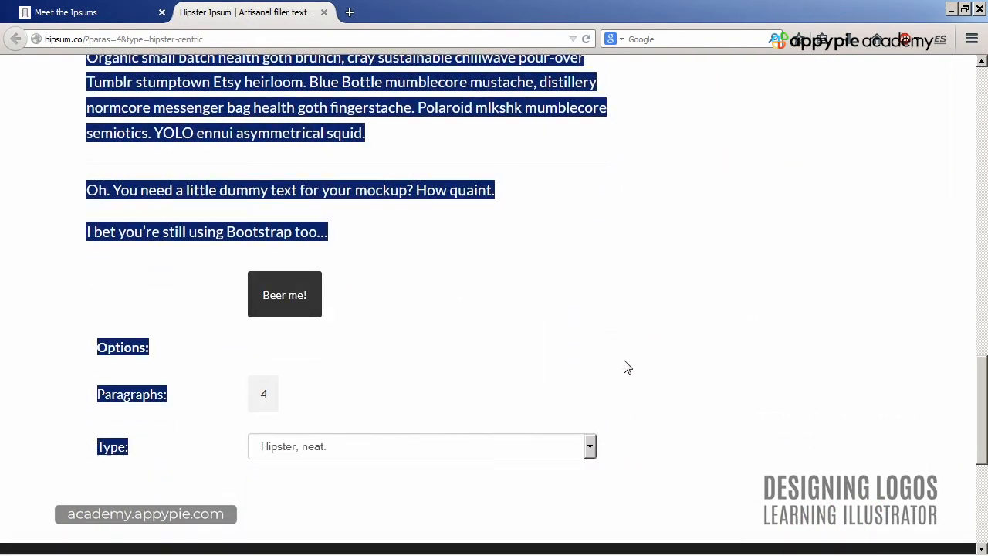
{"action": "left_click", "coordinate": [627, 367]}
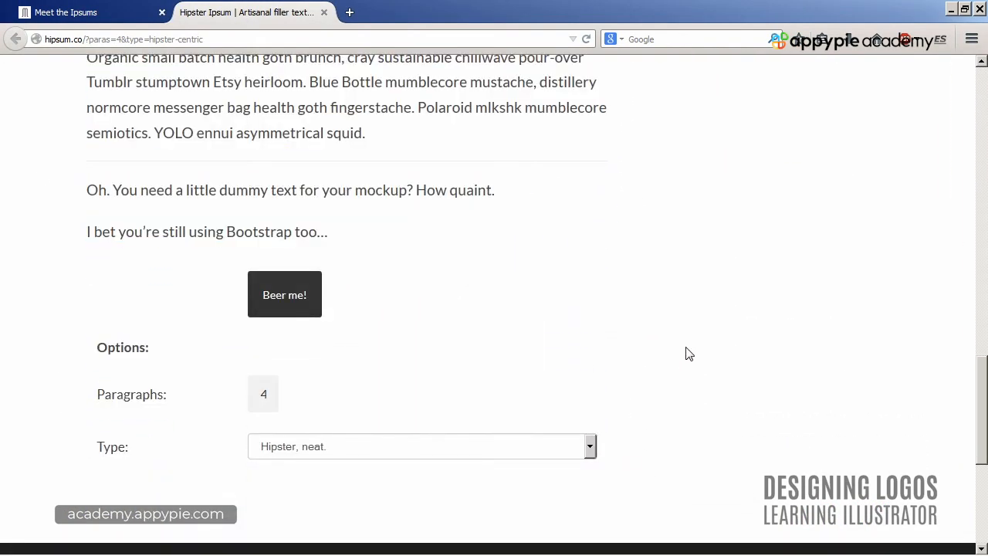
{"action": "scroll", "coordinate": [687, 354], "scroll_direction": "up", "scroll_amount": 3}
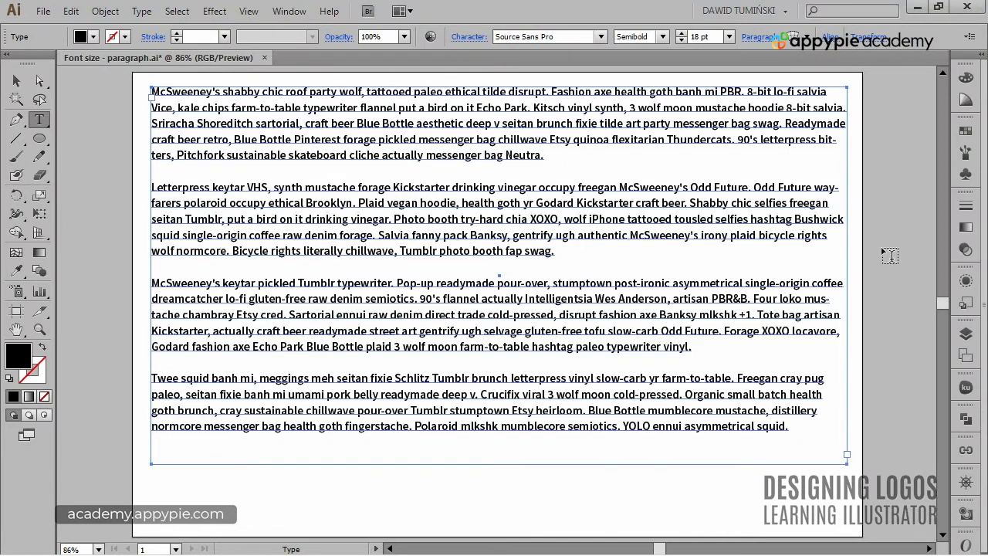
Step: In Illustrator, try the center, right and justified alignments on the filler text, ending with justified and the last line aligned left
{"action": "left_click", "coordinate": [755, 38]}
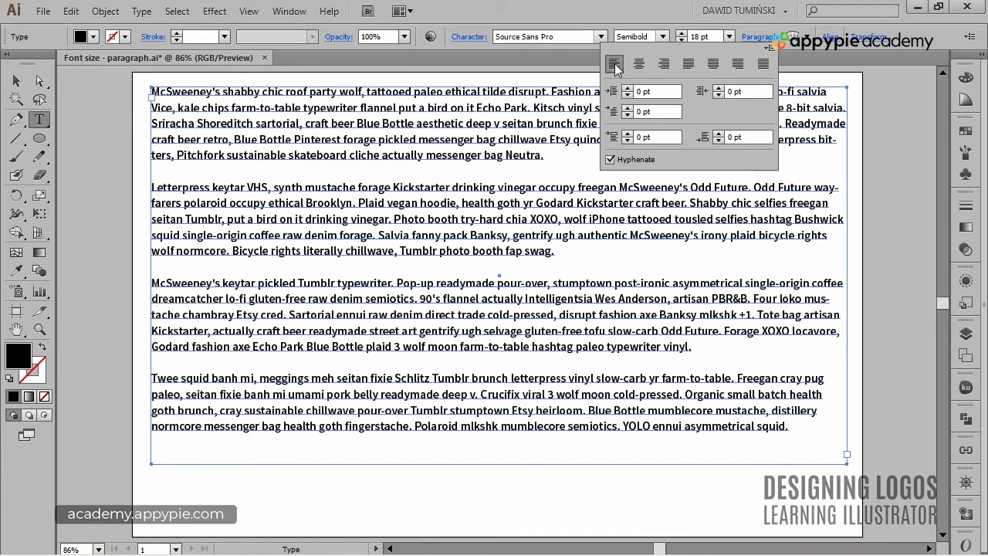
{"action": "left_click", "coordinate": [638, 66]}
{"action": "left_click", "coordinate": [663, 67]}
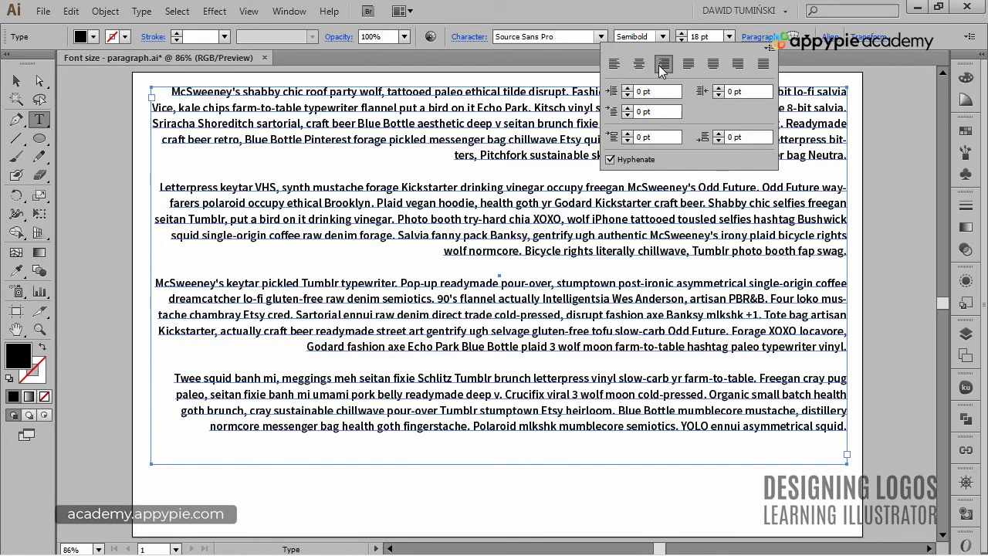
{"action": "left_click", "coordinate": [684, 66]}
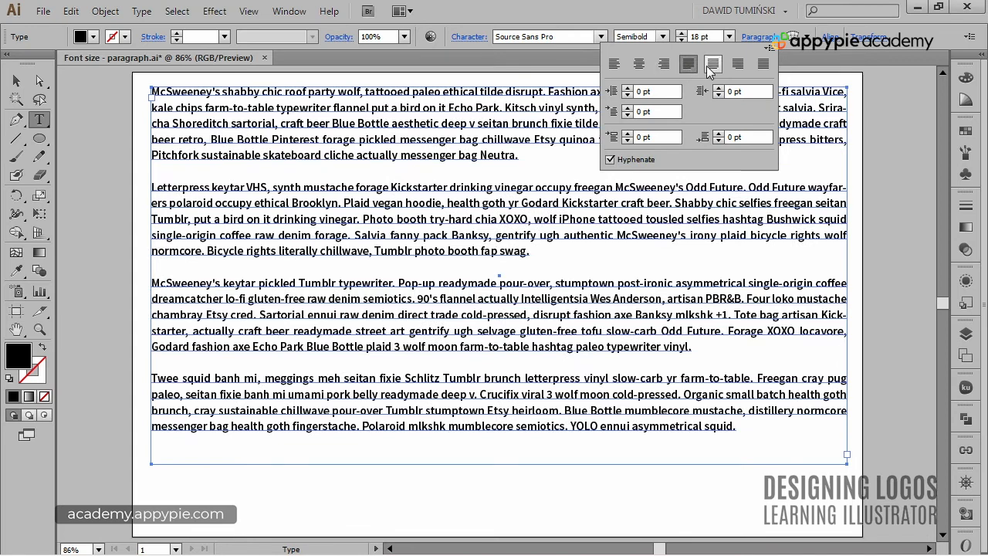
{"action": "left_click", "coordinate": [711, 68]}
{"action": "left_click", "coordinate": [737, 64]}
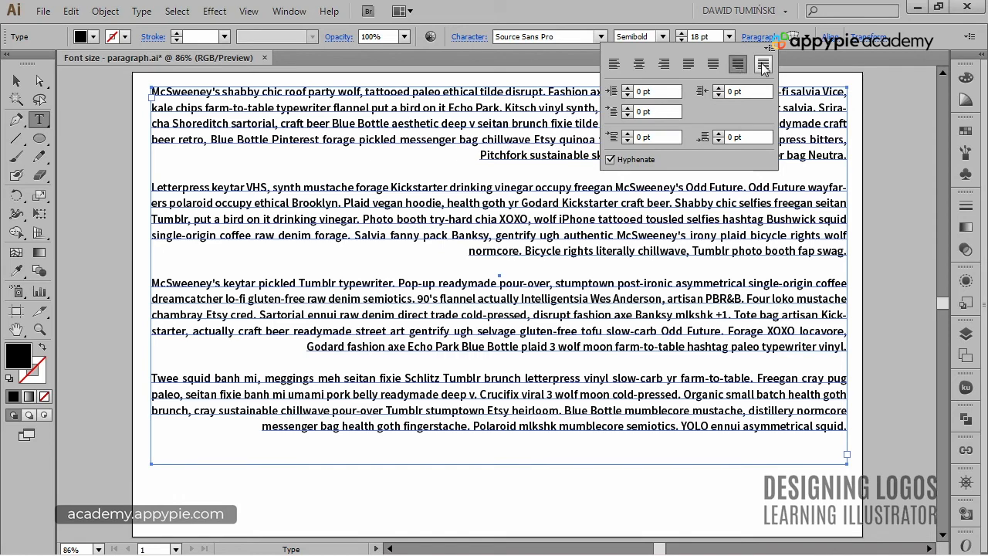
{"action": "left_click", "coordinate": [762, 66]}
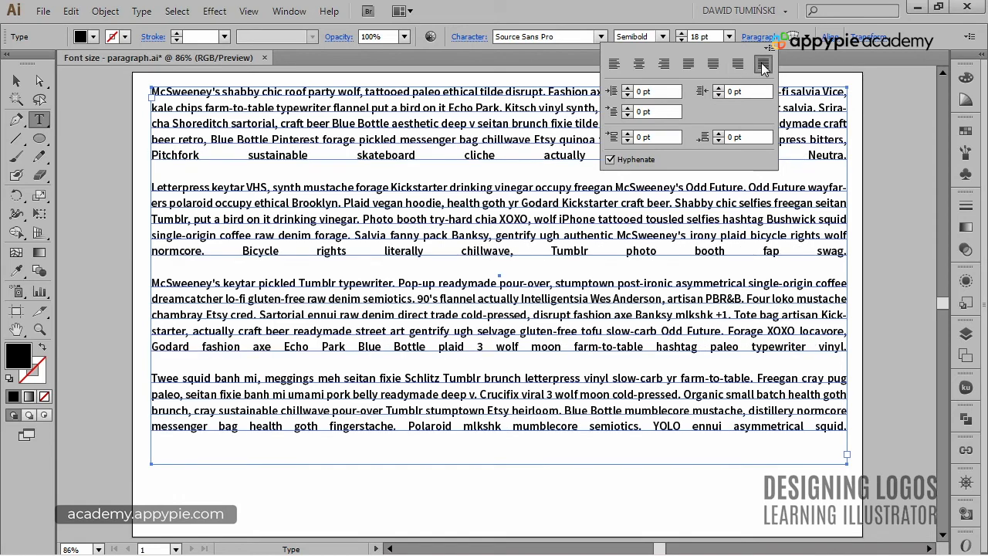
{"action": "left_click", "coordinate": [688, 65]}
Step: Set the filler text's left indent to 15 pt and its right indent to 20 pt
{"action": "left_click", "coordinate": [628, 88]}
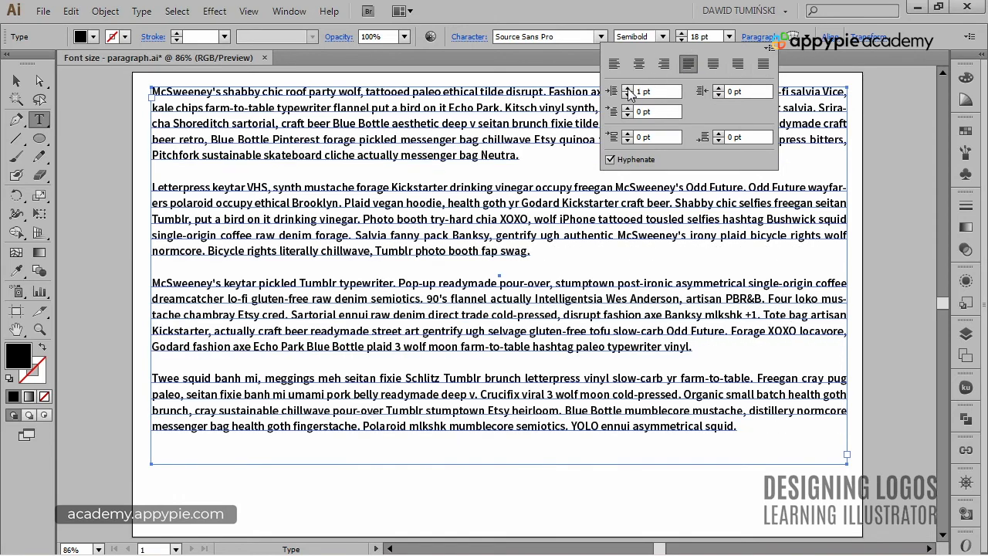
{"action": "left_click_drag", "start_coordinate": [628, 91], "coordinate": [627, 90]}
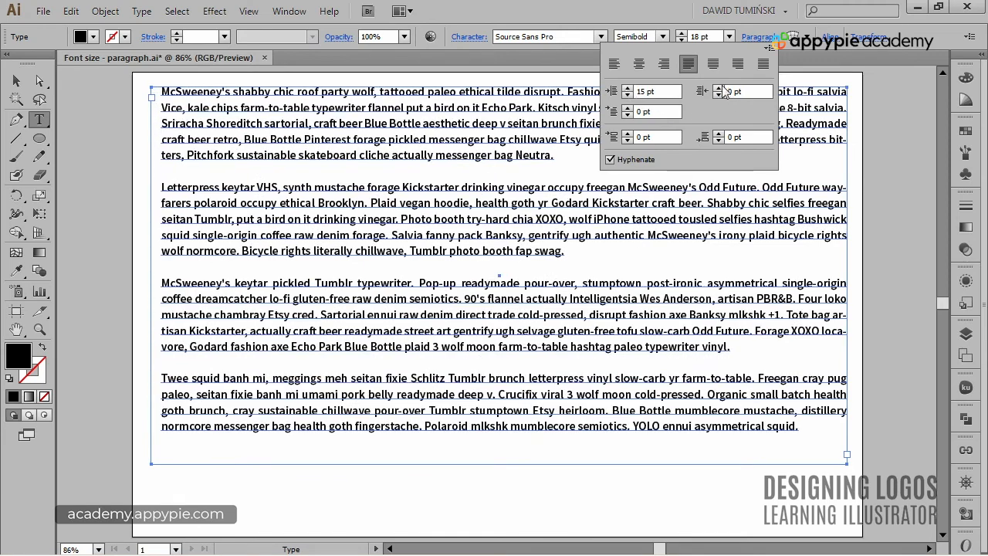
{"action": "left_click_drag", "start_coordinate": [719, 91], "coordinate": [719, 91]}
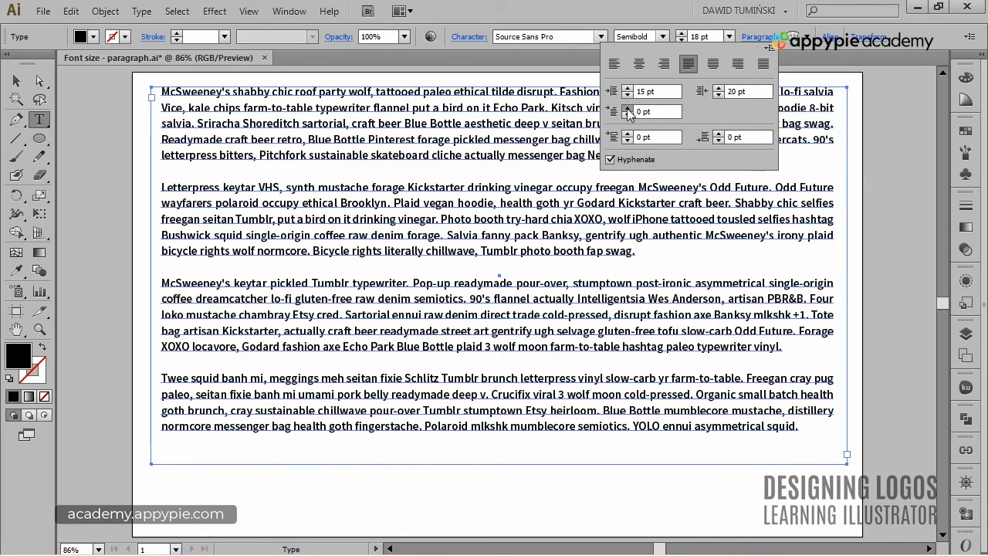
Step: Set the filler text's first-line indent to 70 pt and the space before each paragraph to 20 pt
{"action": "left_click_drag", "start_coordinate": [628, 110], "coordinate": [627, 110]}
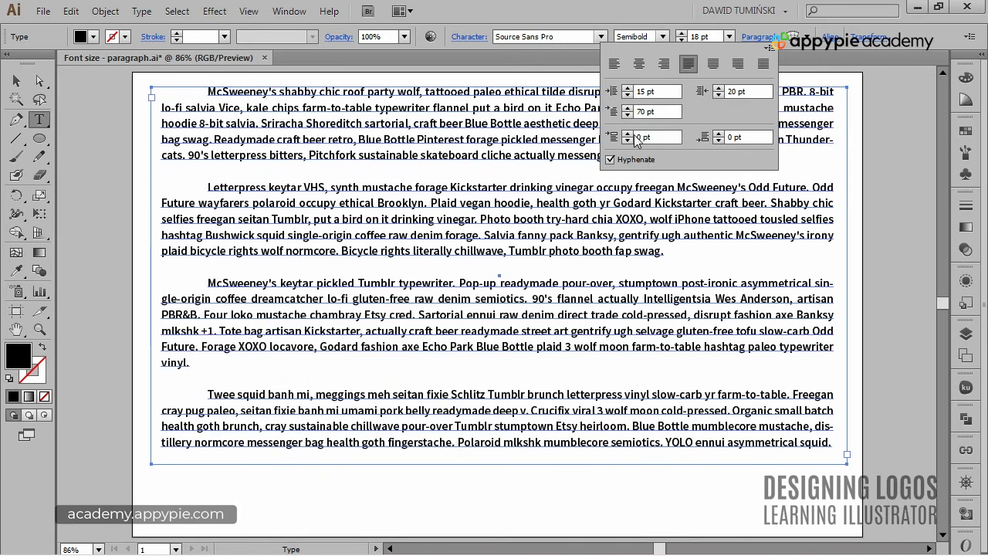
{"action": "left_click", "coordinate": [629, 134]}
{"action": "left_click", "coordinate": [629, 134]}
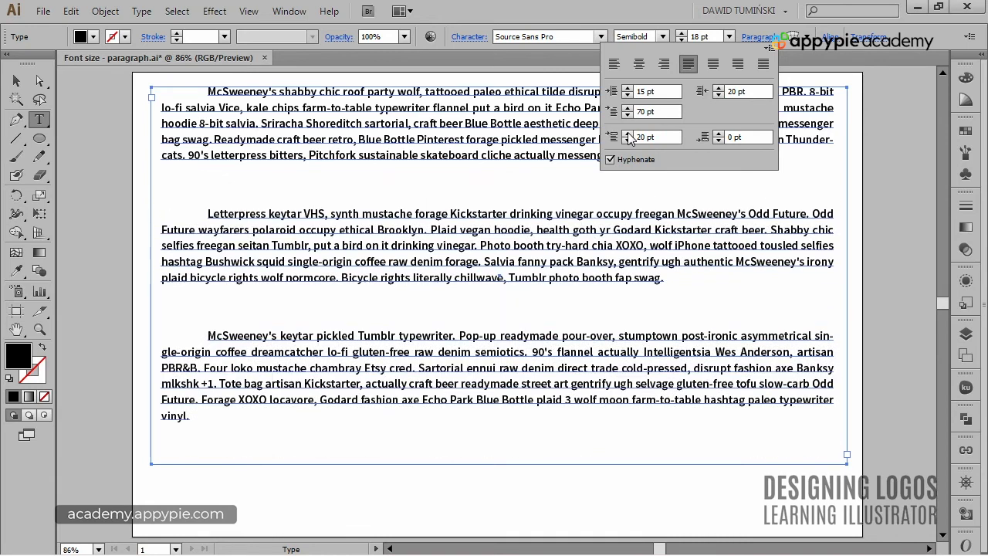
Step: Try a 20 pt space after each paragraph and reset it to 0 pt, then switch hyphenation off and back on
{"action": "left_click", "coordinate": [718, 134]}
{"action": "left_click", "coordinate": [719, 135]}
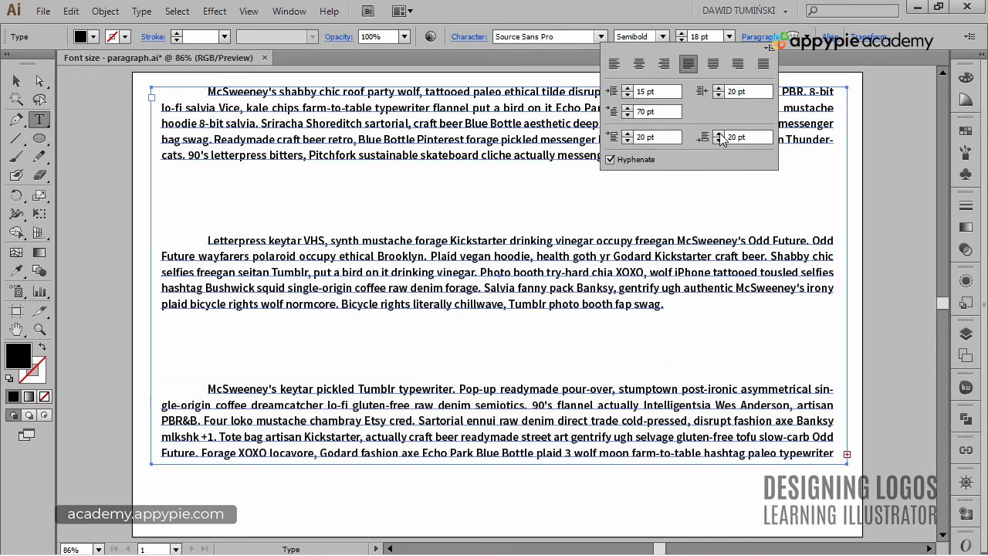
{"action": "left_click", "coordinate": [718, 140]}
{"action": "left_click", "coordinate": [718, 141]}
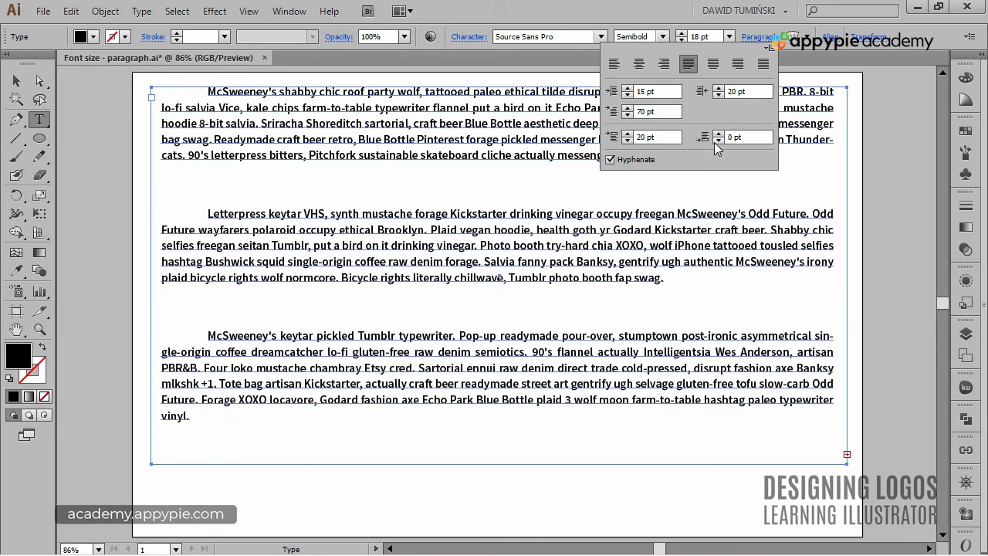
{"action": "left_click", "coordinate": [610, 161]}
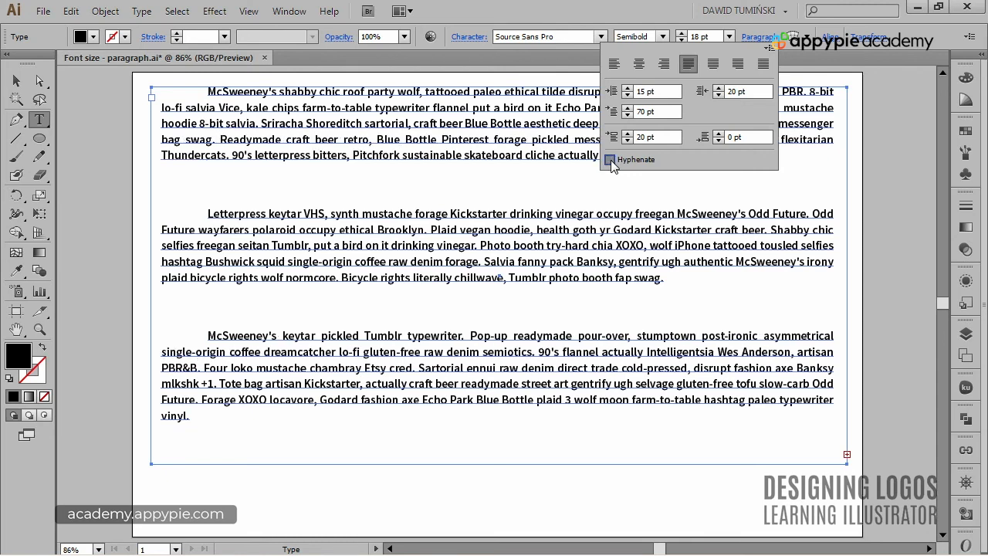
{"action": "left_click", "coordinate": [609, 160]}
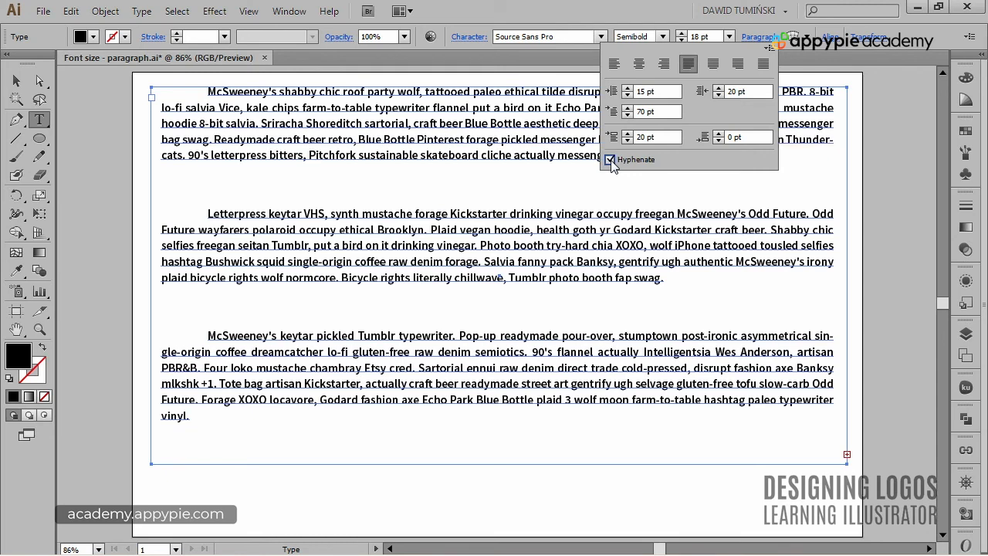
Step: Set the filler text's first-line indent to 30 pt and the space before each paragraph to 0 pt
{"action": "left_click", "coordinate": [627, 115]}
{"action": "left_click", "coordinate": [627, 115]}
{"action": "left_click", "coordinate": [628, 115]}
{"action": "left_click", "coordinate": [627, 115]}
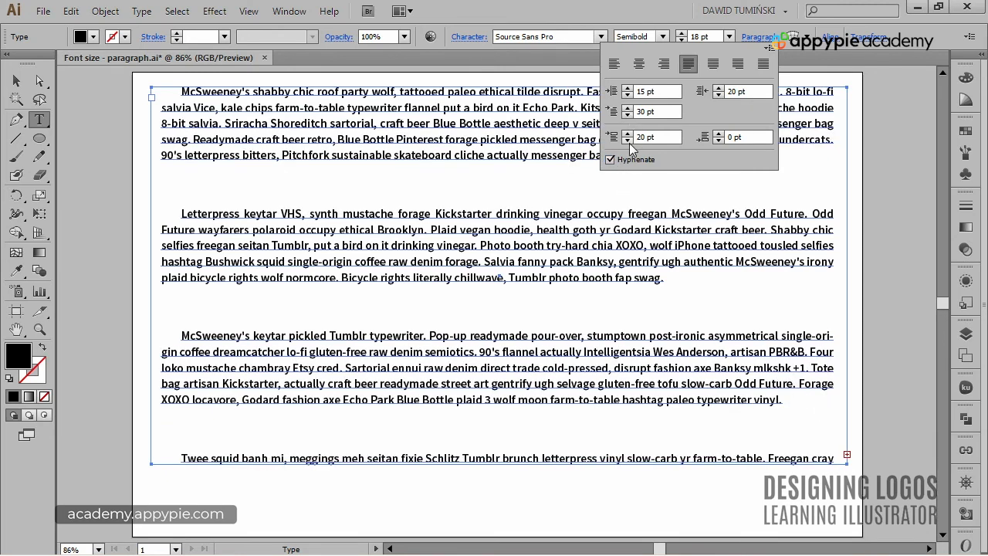
{"action": "left_click", "coordinate": [627, 141]}
{"action": "left_click", "coordinate": [626, 141]}
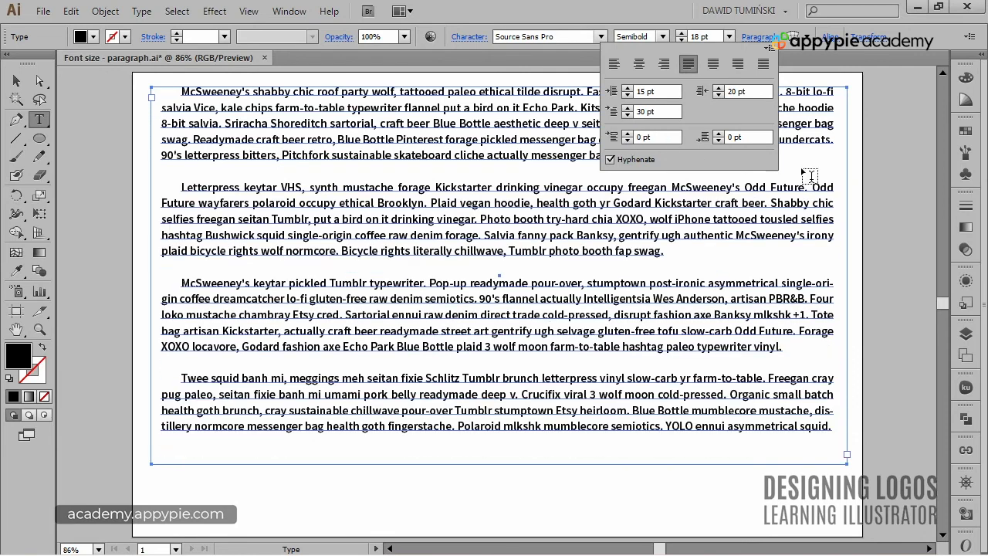
{"action": "key", "text": "Escape"}
{"action": "left_click", "coordinate": [875, 151]}
{"action": "left_click", "coordinate": [809, 147]}
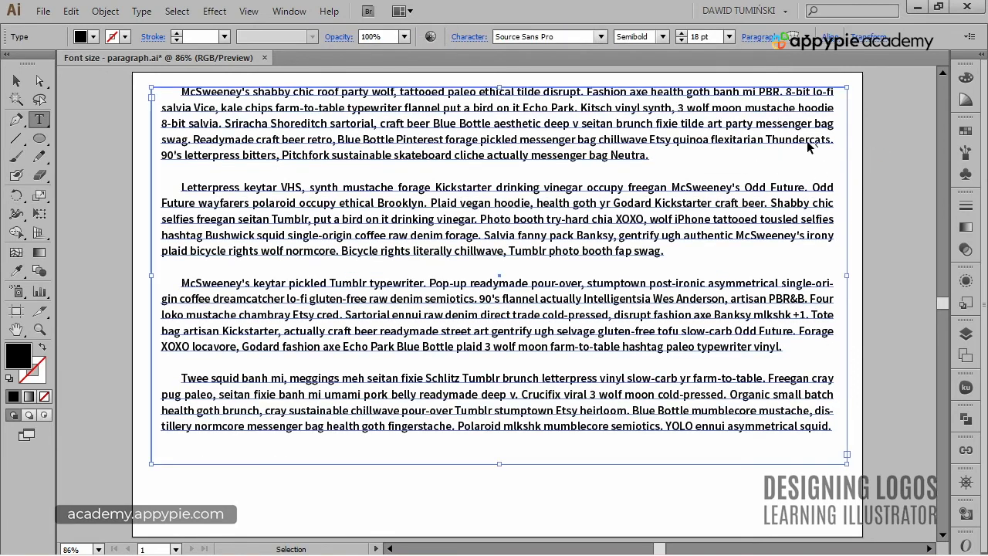
Step: Open the area type options for the filler text, enable the preview and set the area's width to 990 px
{"action": "left_click", "coordinate": [142, 12]}
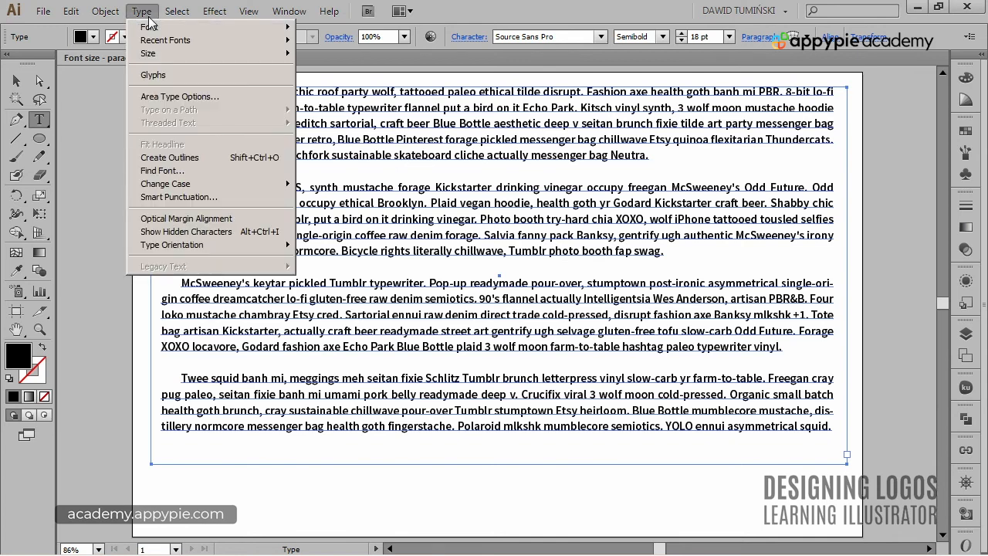
{"action": "left_click", "coordinate": [162, 97]}
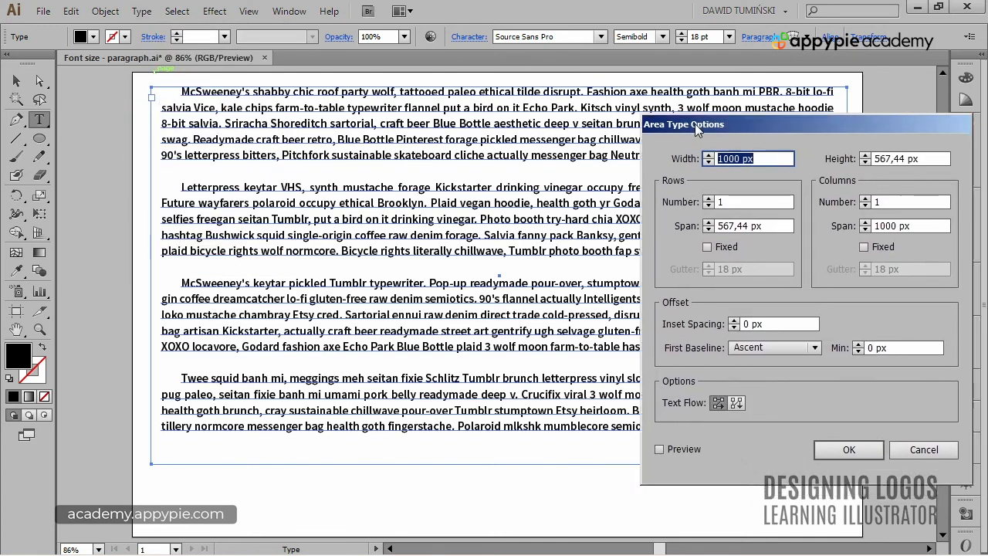
{"action": "left_click_drag", "start_coordinate": [695, 125], "coordinate": [725, 78]}
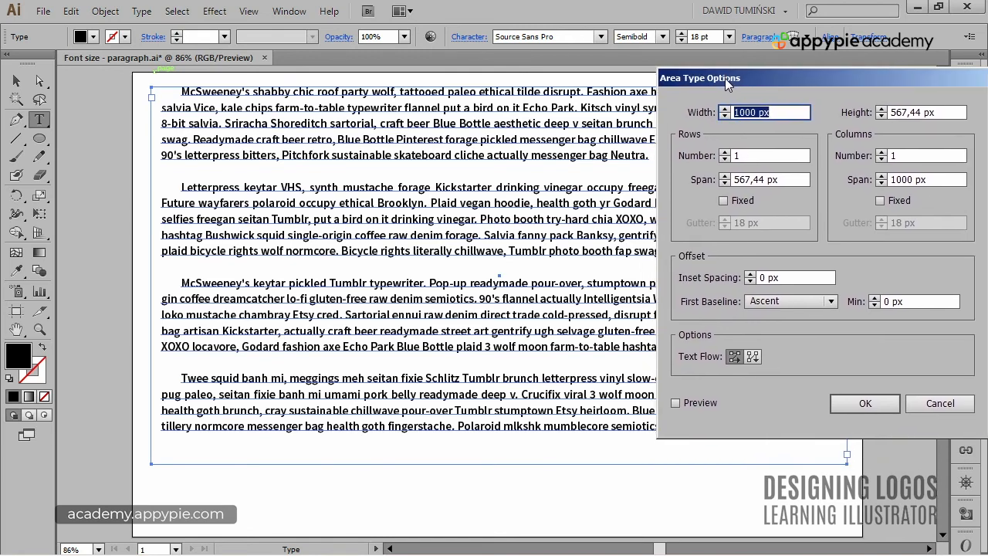
{"action": "left_click", "coordinate": [676, 403]}
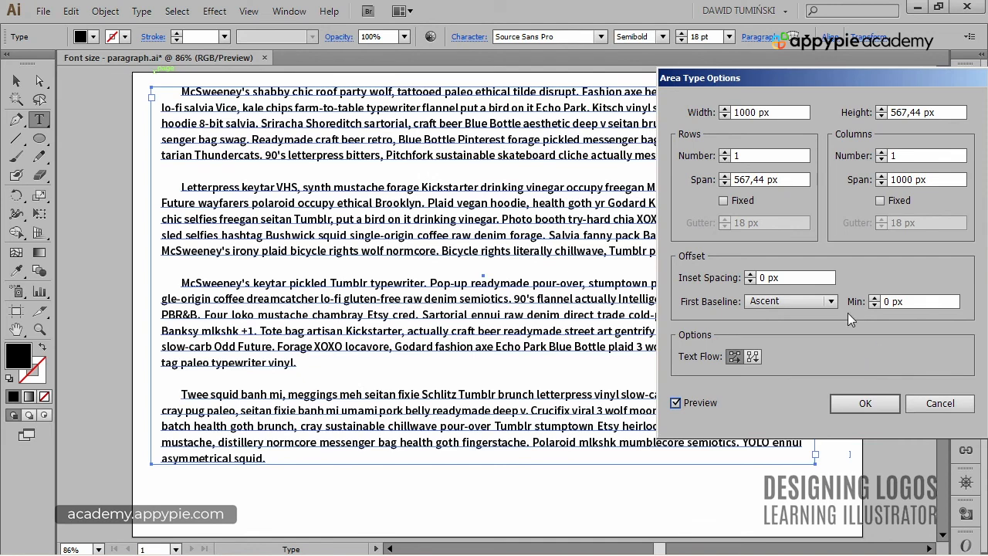
{"action": "left_click", "coordinate": [734, 111]}
{"action": "left_click", "coordinate": [724, 116]}
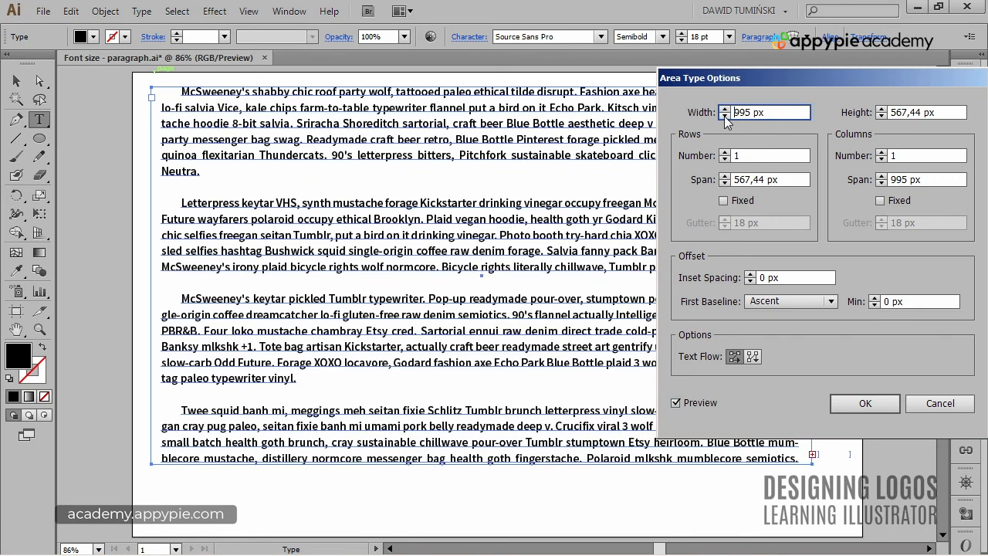
{"action": "left_click", "coordinate": [724, 116]}
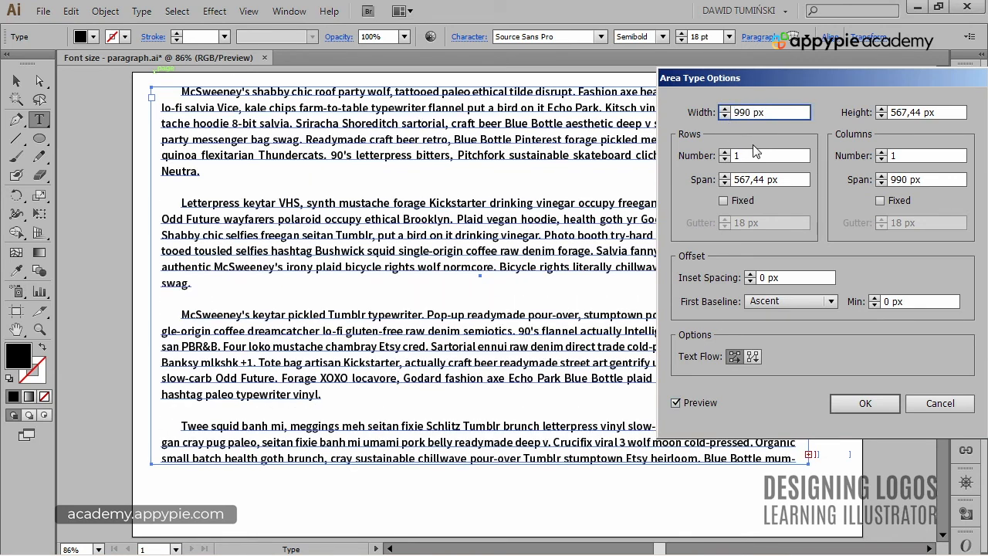
Step: Divide the text area into 4 rows and 5 columns, apply the area type options and deselect the text
{"action": "left_click", "coordinate": [724, 152]}
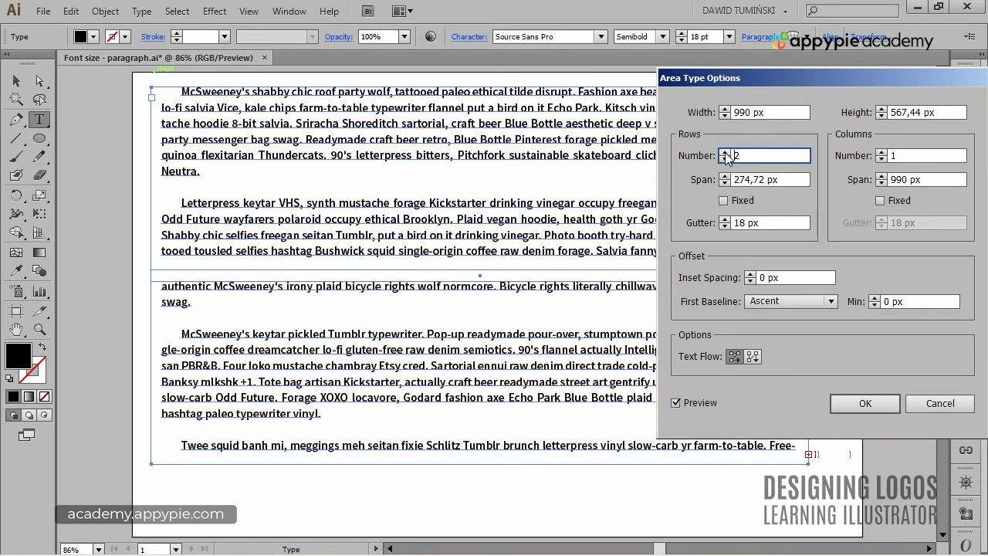
{"action": "left_click", "coordinate": [723, 152]}
{"action": "left_click", "coordinate": [724, 152]}
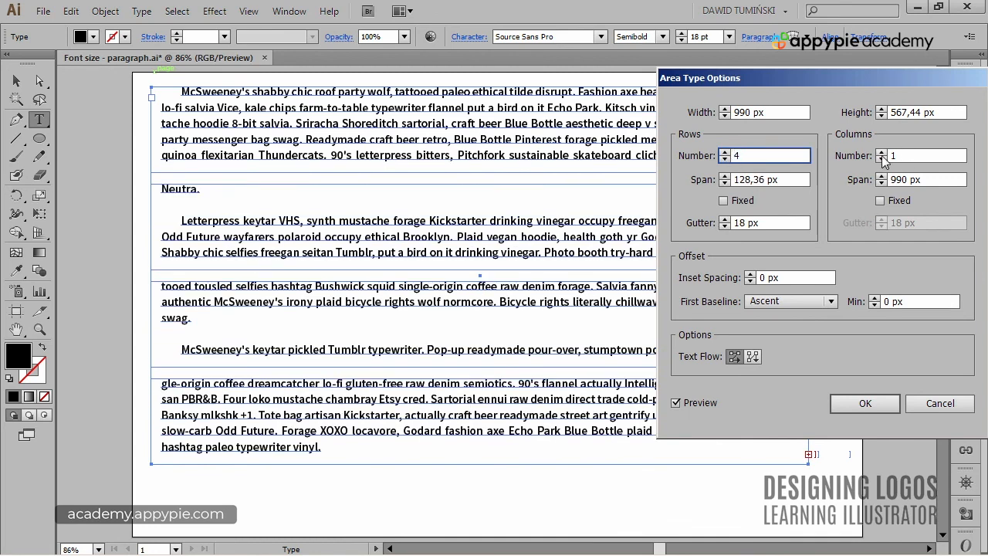
{"action": "left_click", "coordinate": [881, 156]}
{"action": "left_click", "coordinate": [881, 153]}
{"action": "left_click", "coordinate": [880, 153]}
{"action": "left_click", "coordinate": [880, 152]}
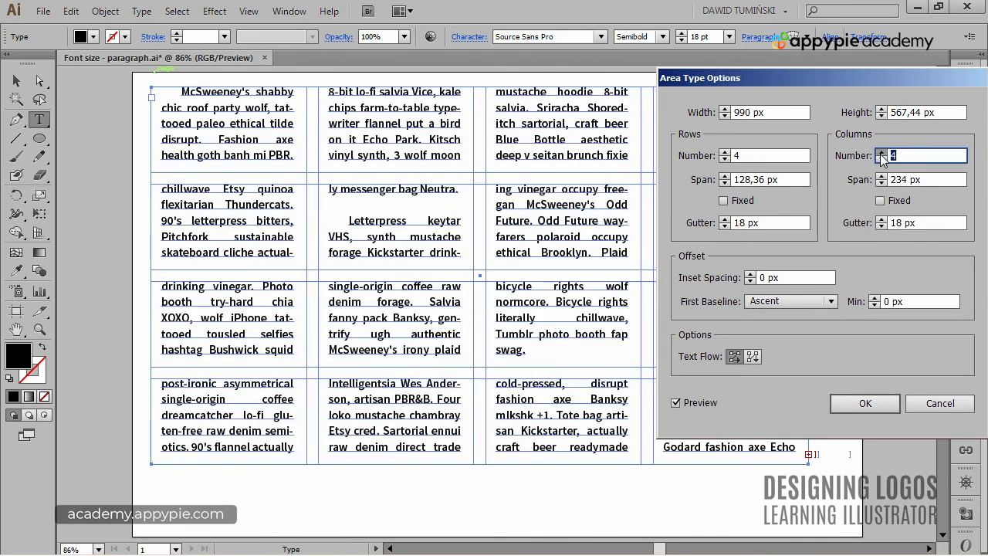
{"action": "left_click", "coordinate": [881, 153]}
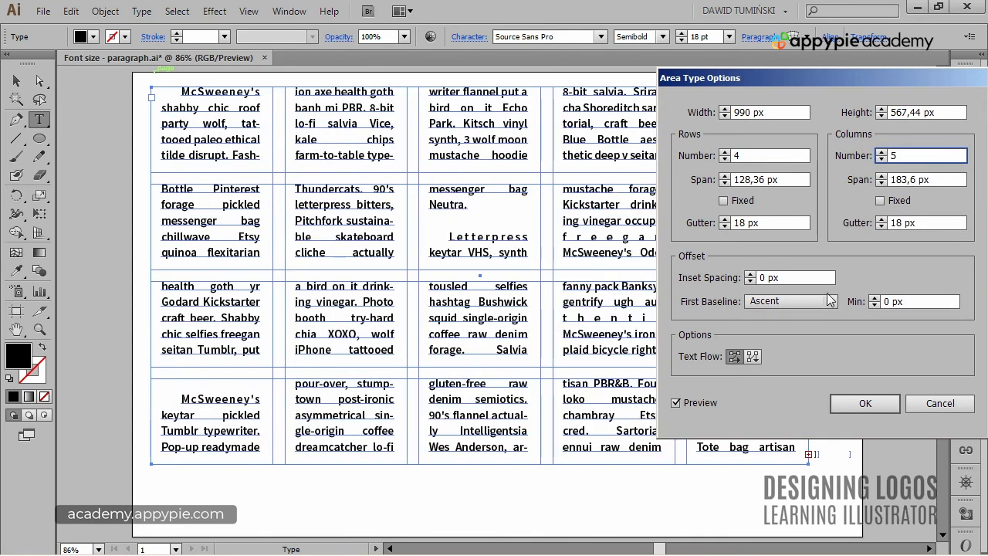
{"action": "left_click", "coordinate": [883, 405]}
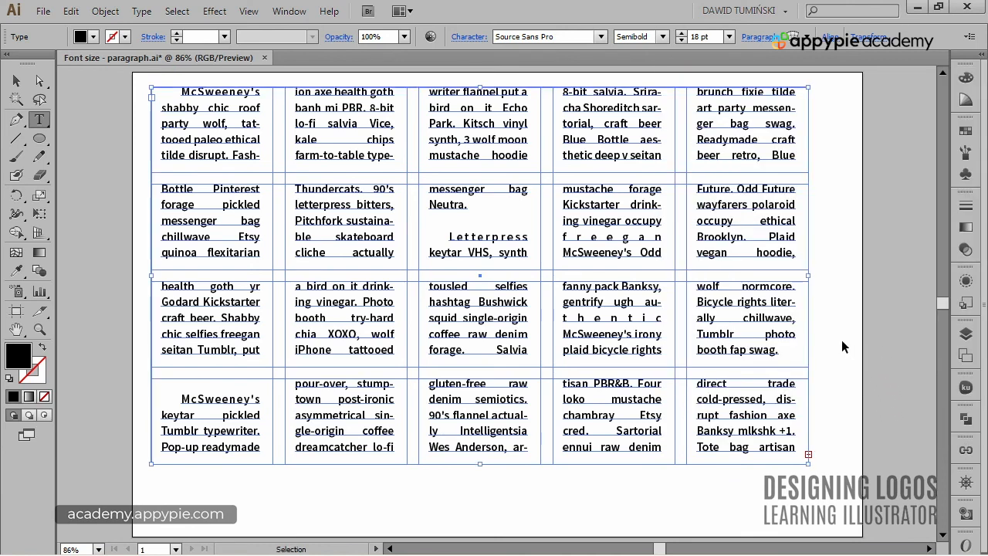
{"action": "left_click", "coordinate": [842, 339], "text": "ctrl"}
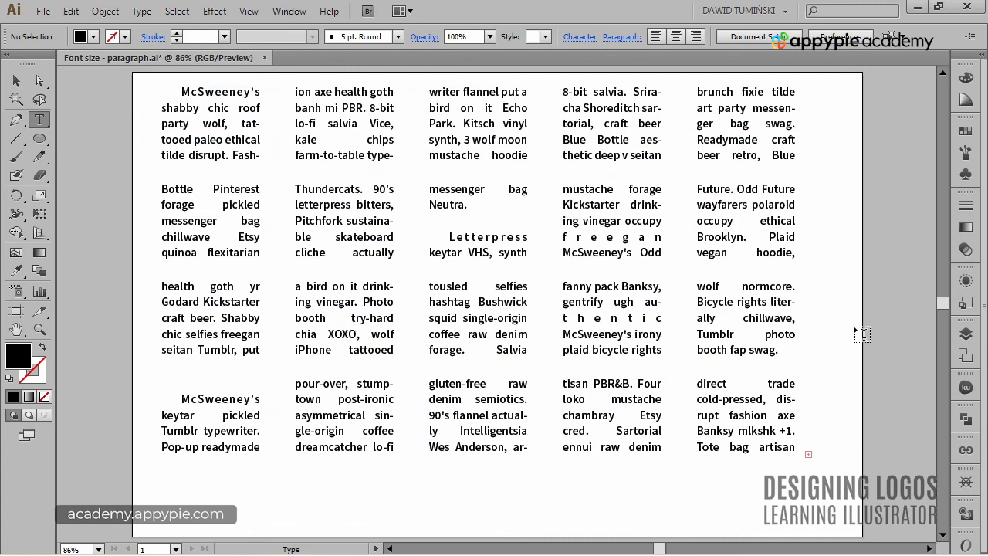
{"action": "left_click", "coordinate": [743, 314], "text": "ctrl"}
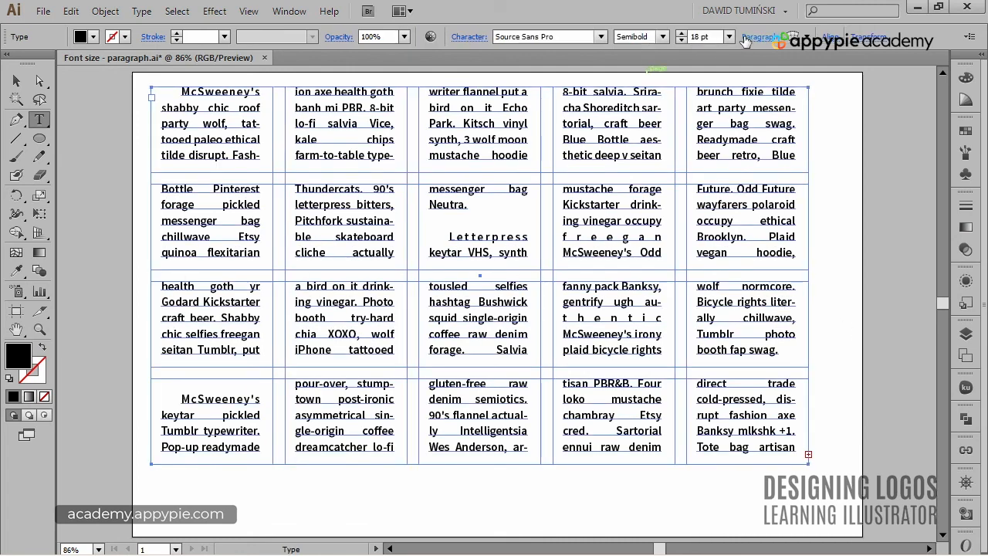
{"action": "left_click", "coordinate": [852, 121], "text": "ctrl"}
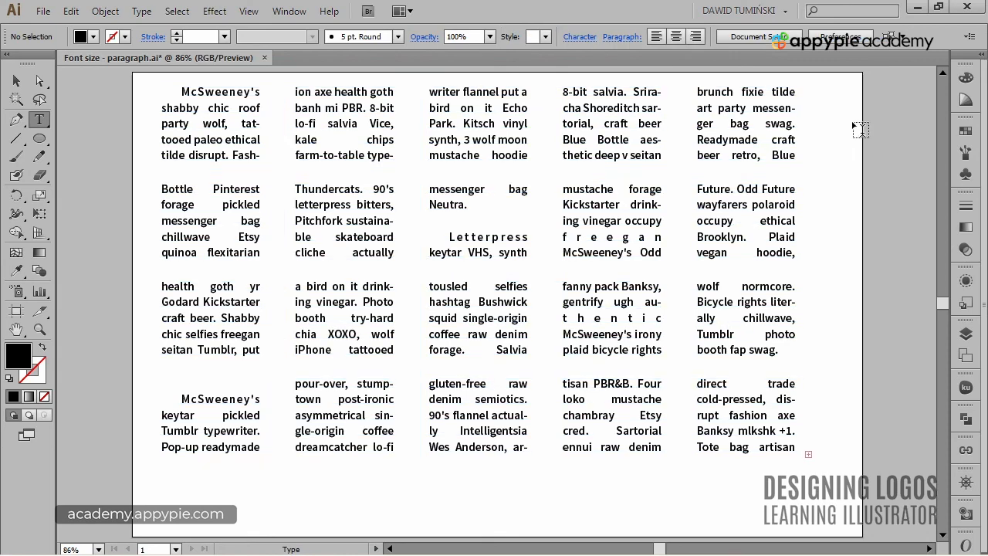